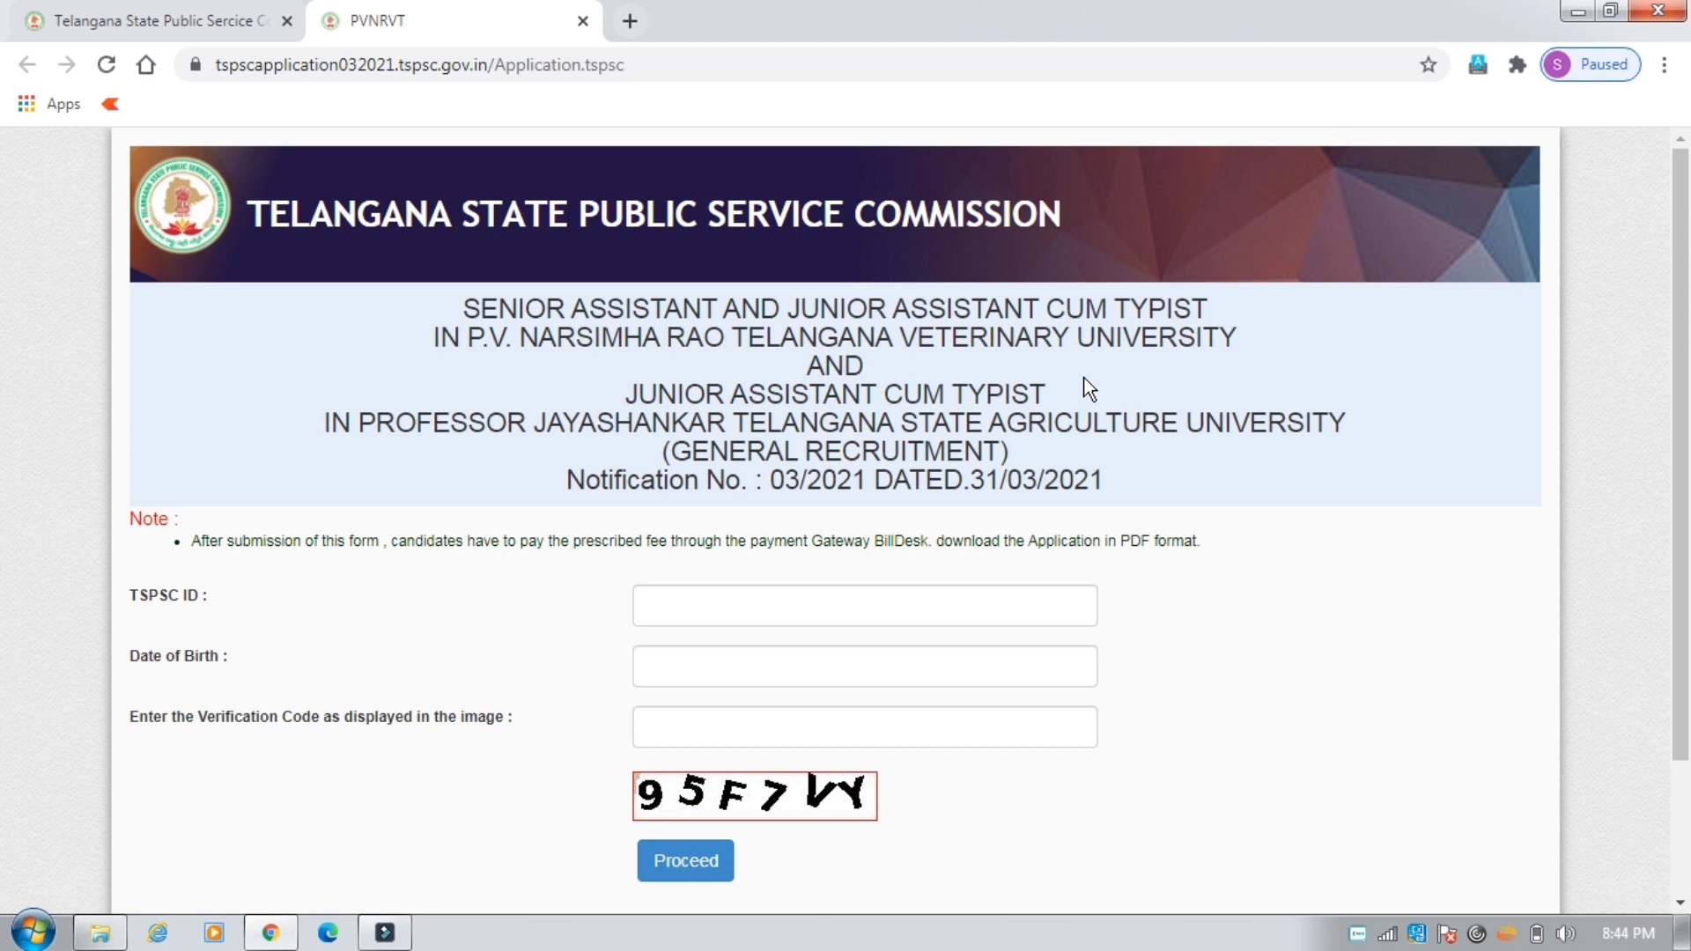
Enter the candidate's TSPSC ID on the login form.
click(846, 605)
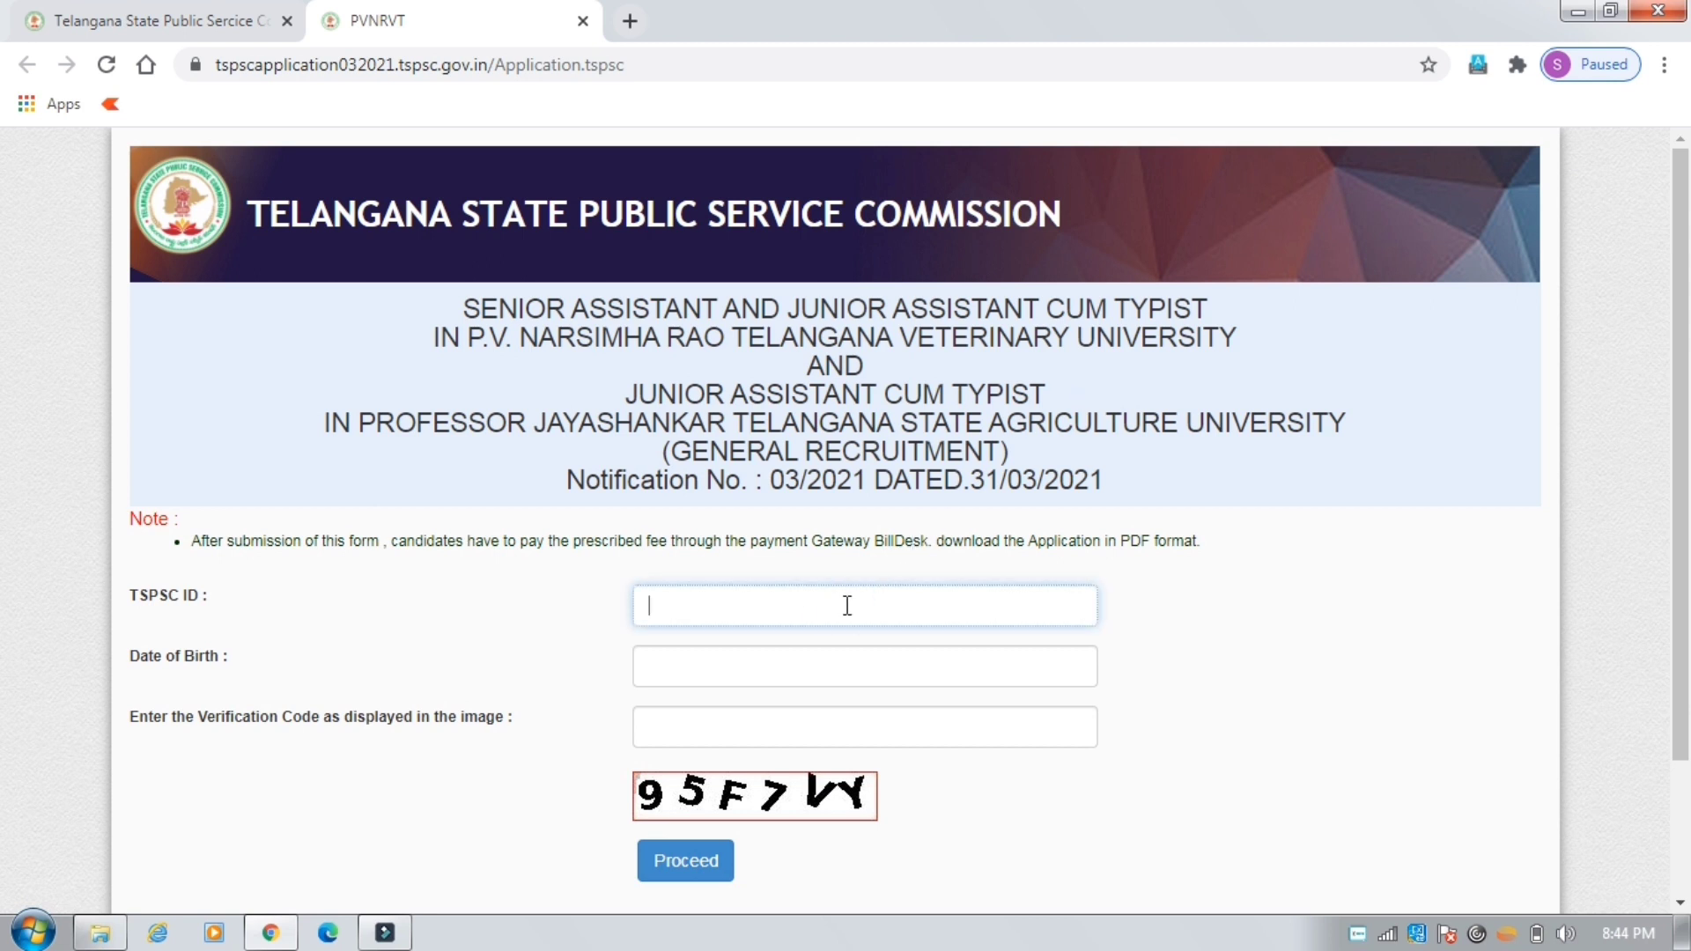
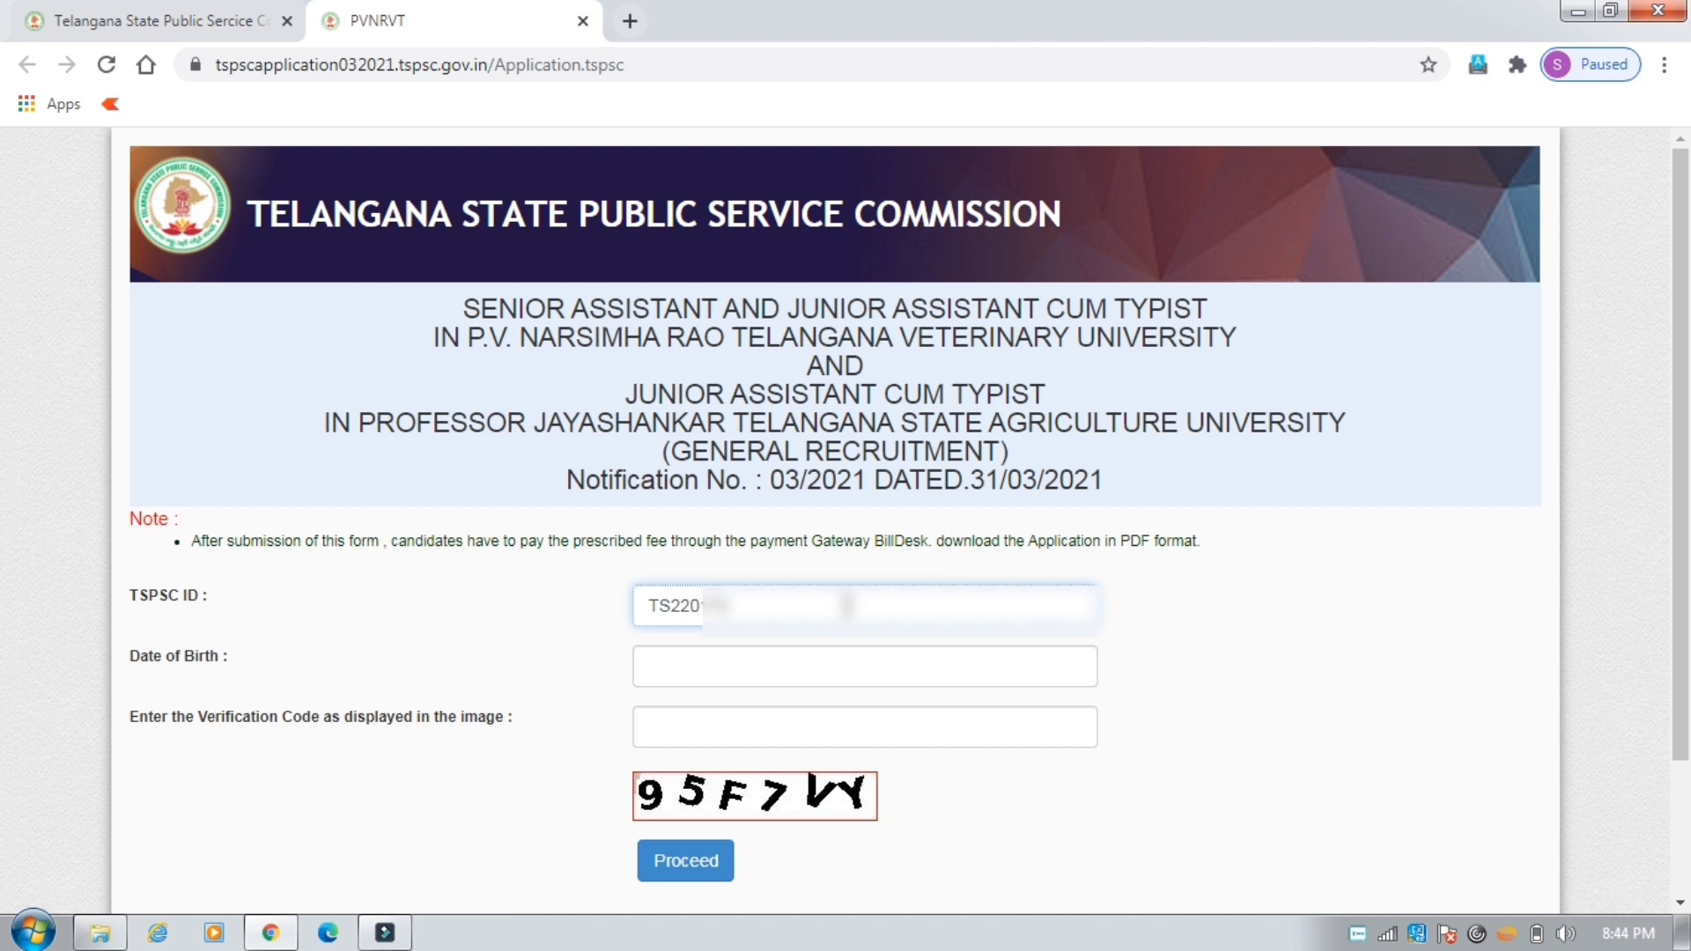
click(689, 676)
Pick the candidate's date of birth from the calendar and enter the captcha verification code.
click(703, 671)
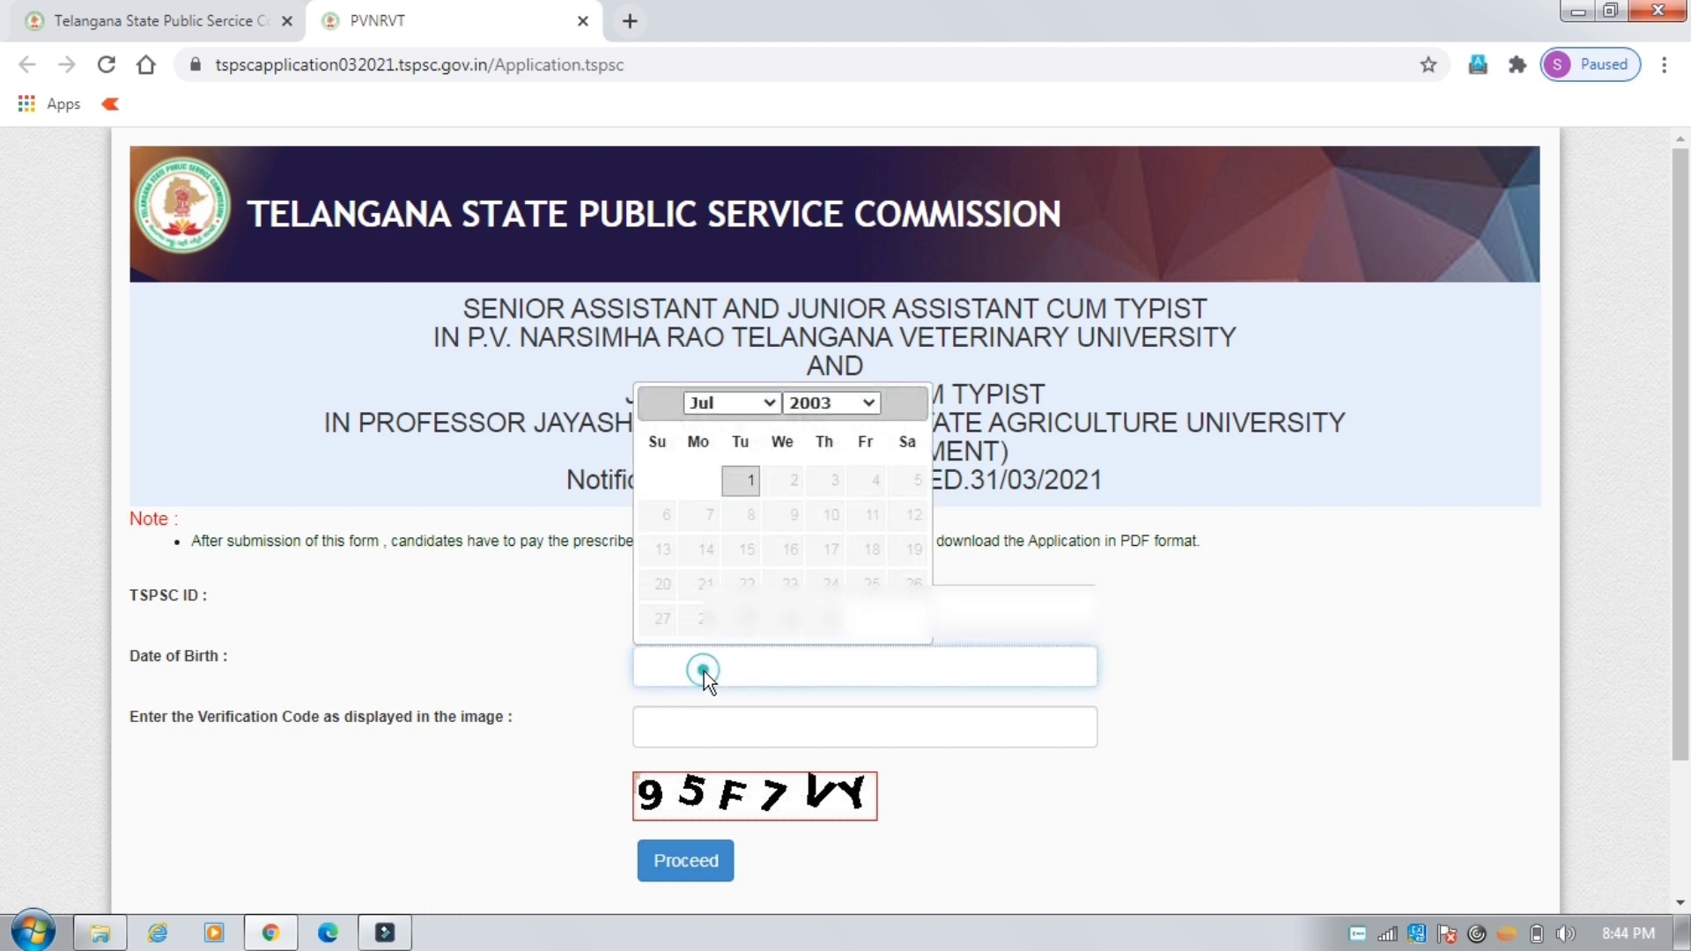
click(822, 405)
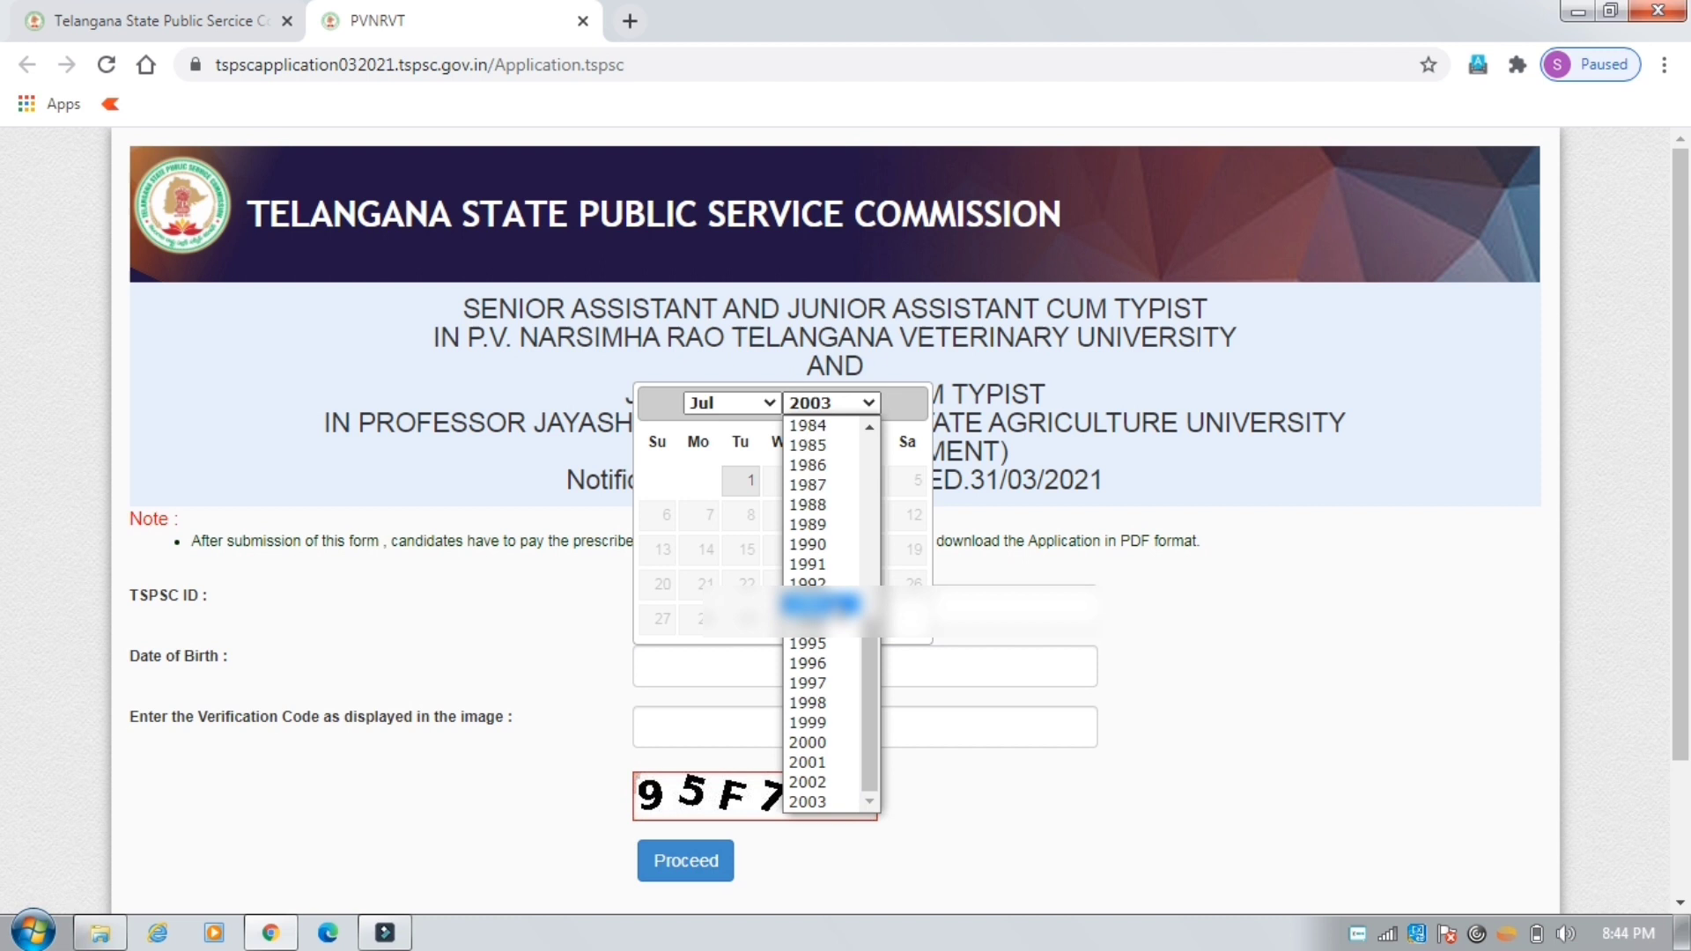
click(818, 701)
click(749, 398)
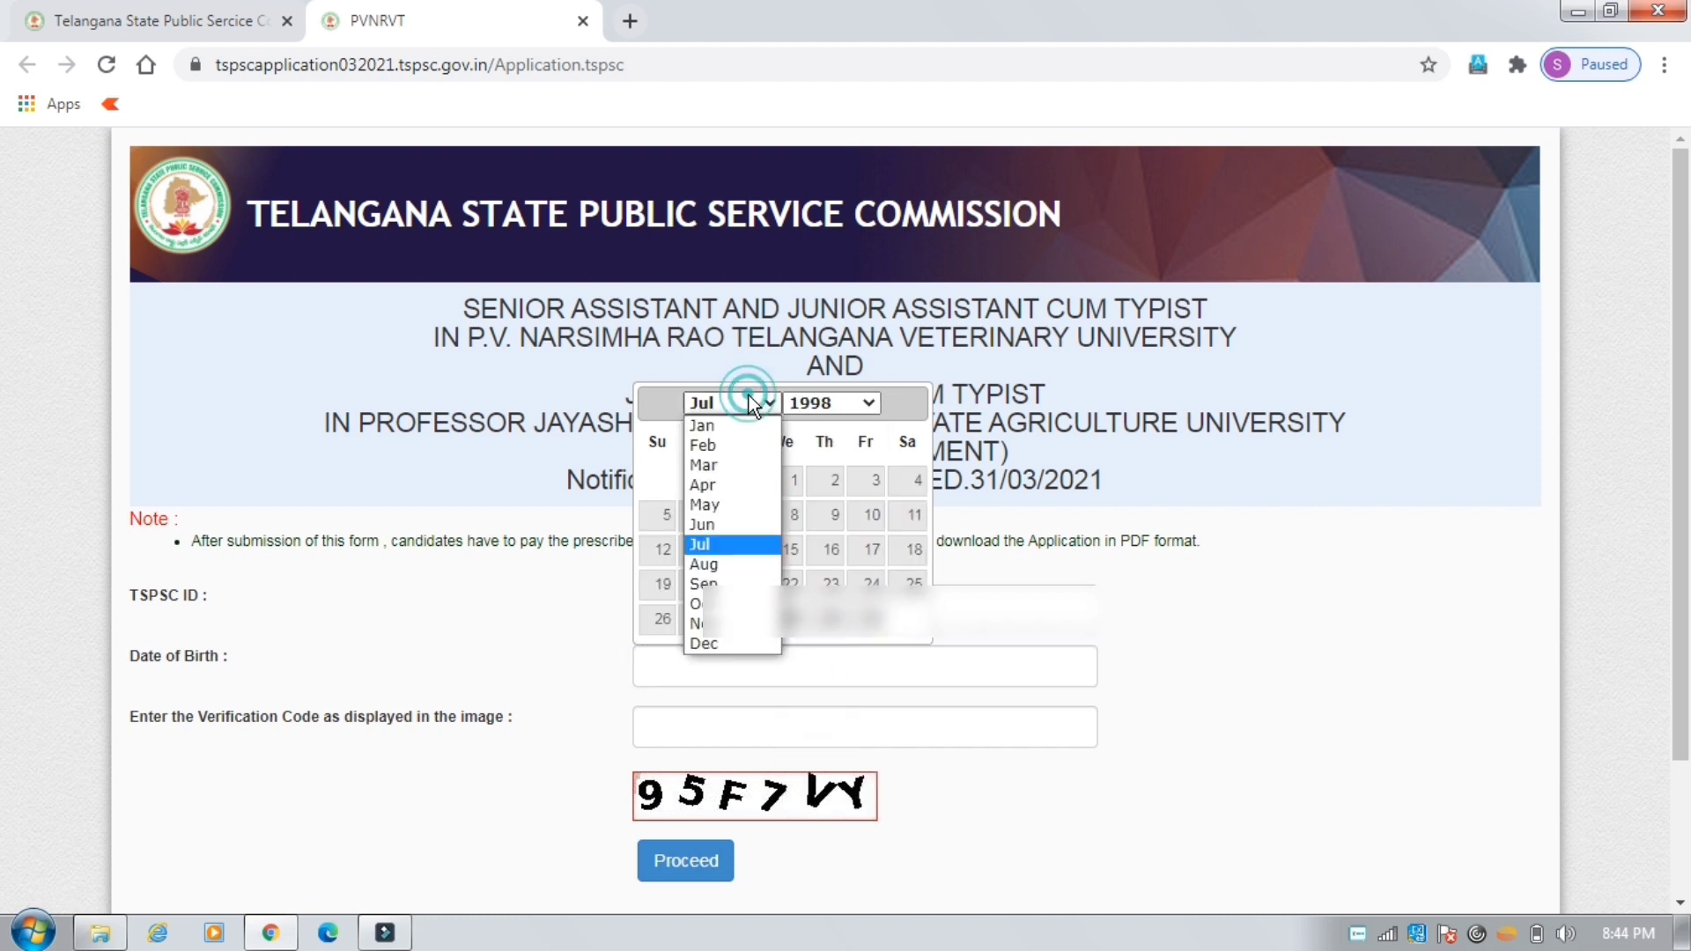
click(740, 524)
click(910, 589)
click(745, 727)
text(9)
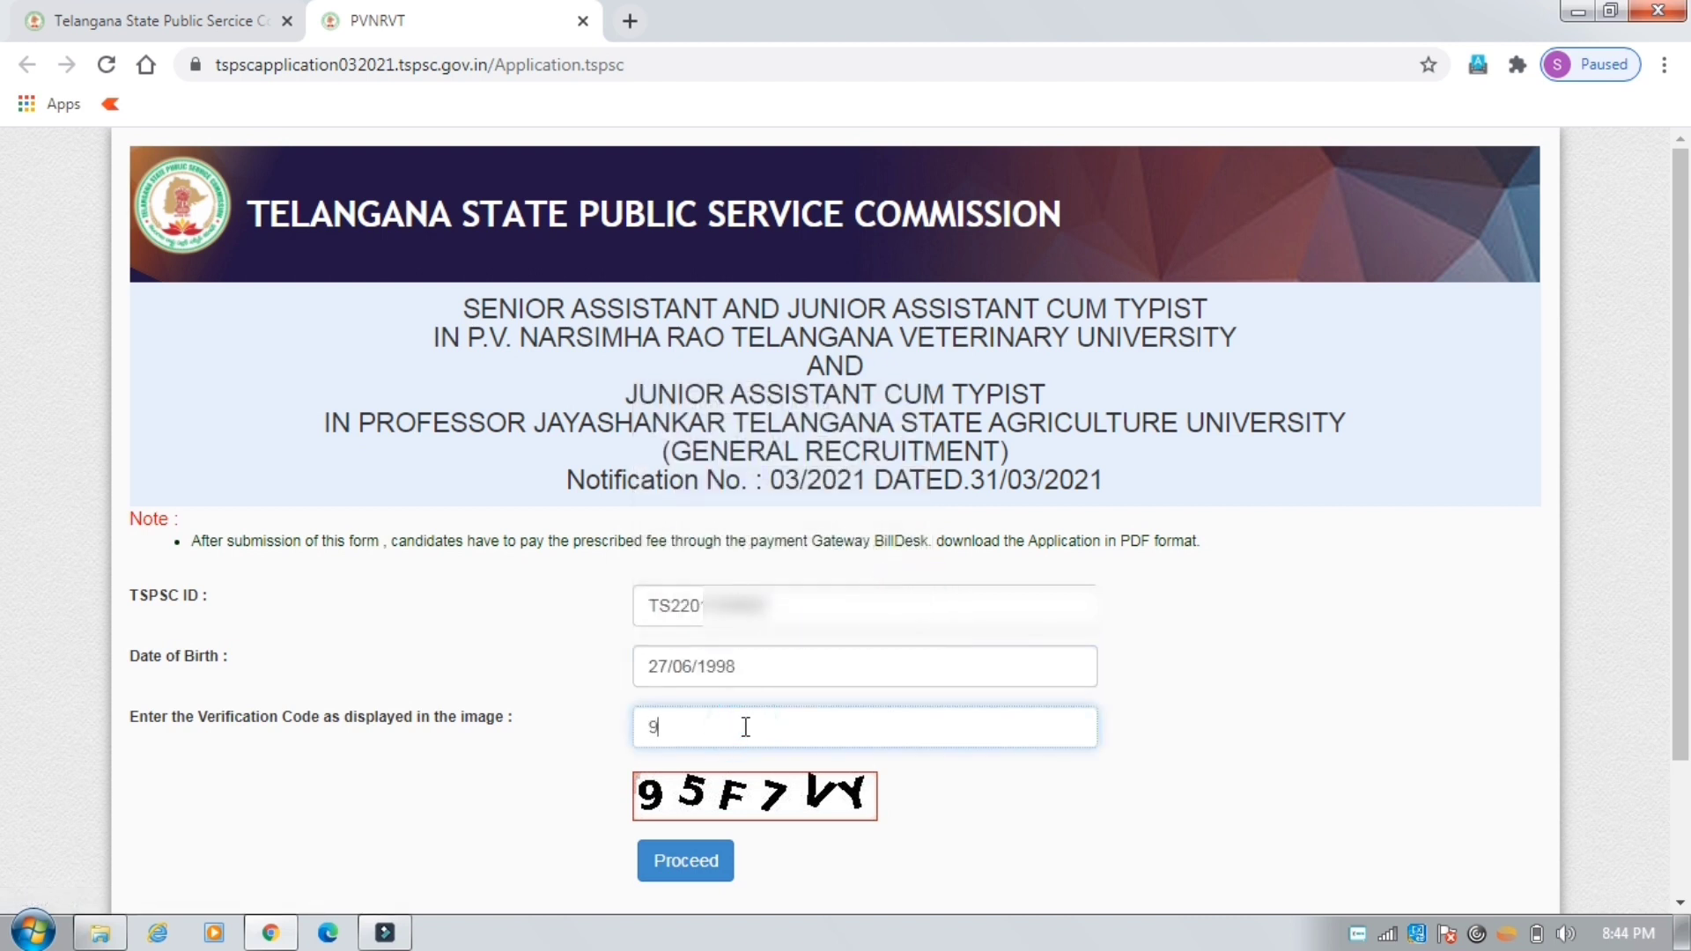
text(5F7VY)
Proceed from the login to the application form.
click(692, 868)
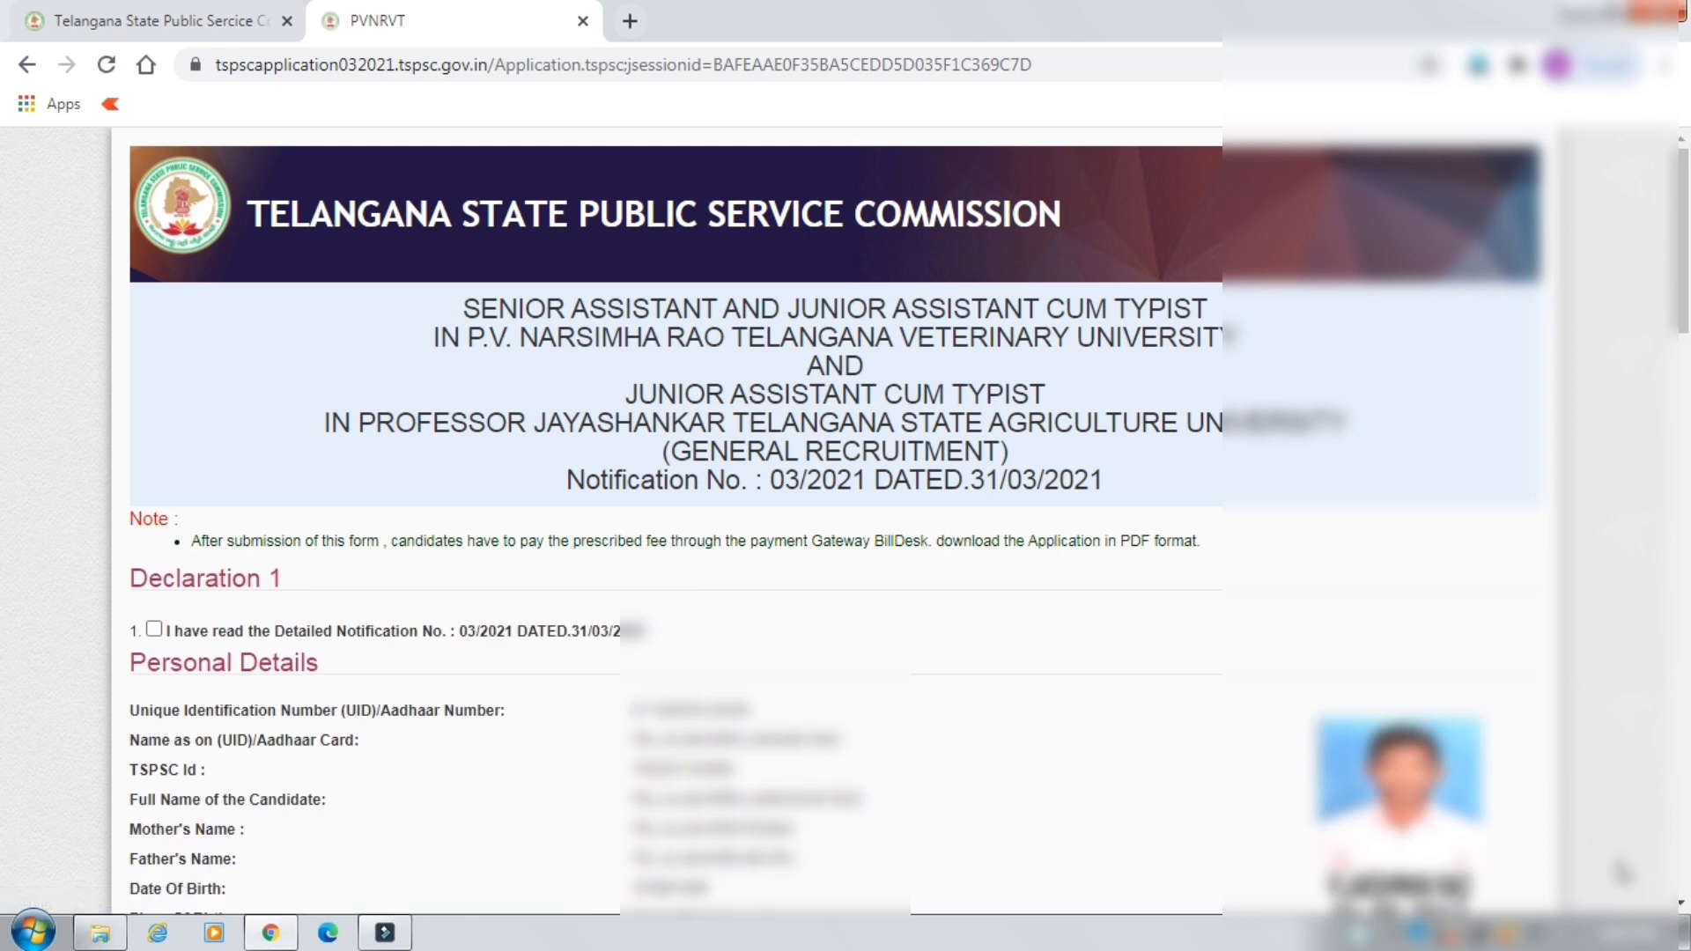
click(1682, 904)
drag(1684, 907, 1683, 907)
click(1683, 907)
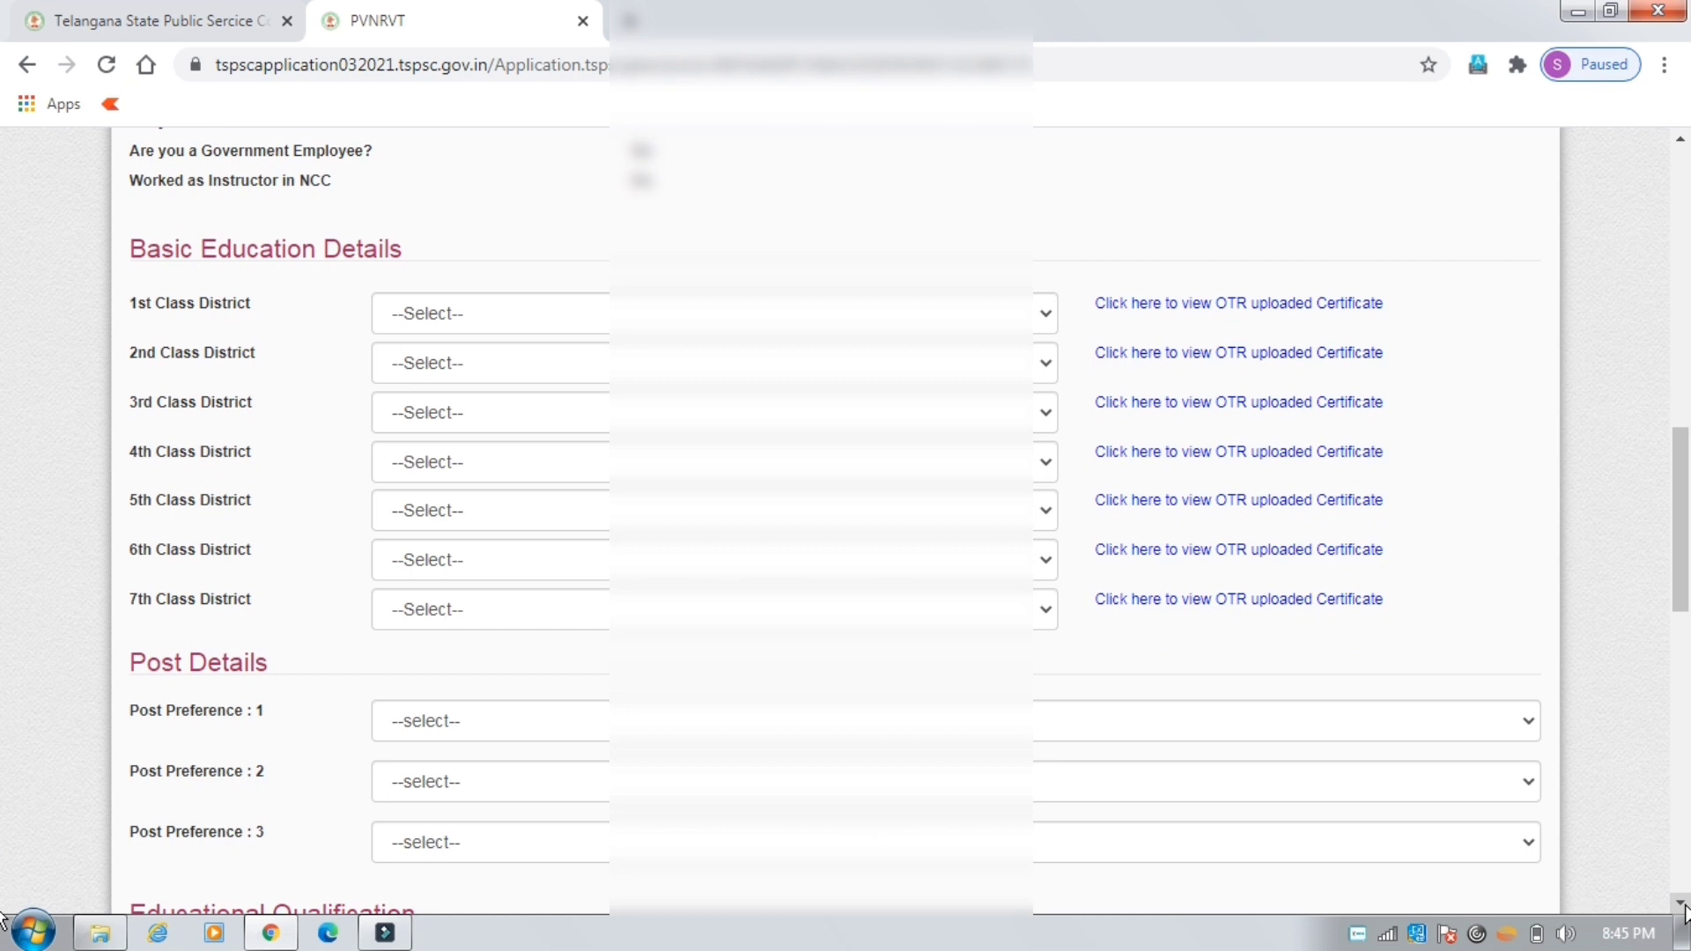
Open the uploaded 1st Class OTR certificate in a new tab.
click(1279, 306)
scroll(1145, 247, down, 1)
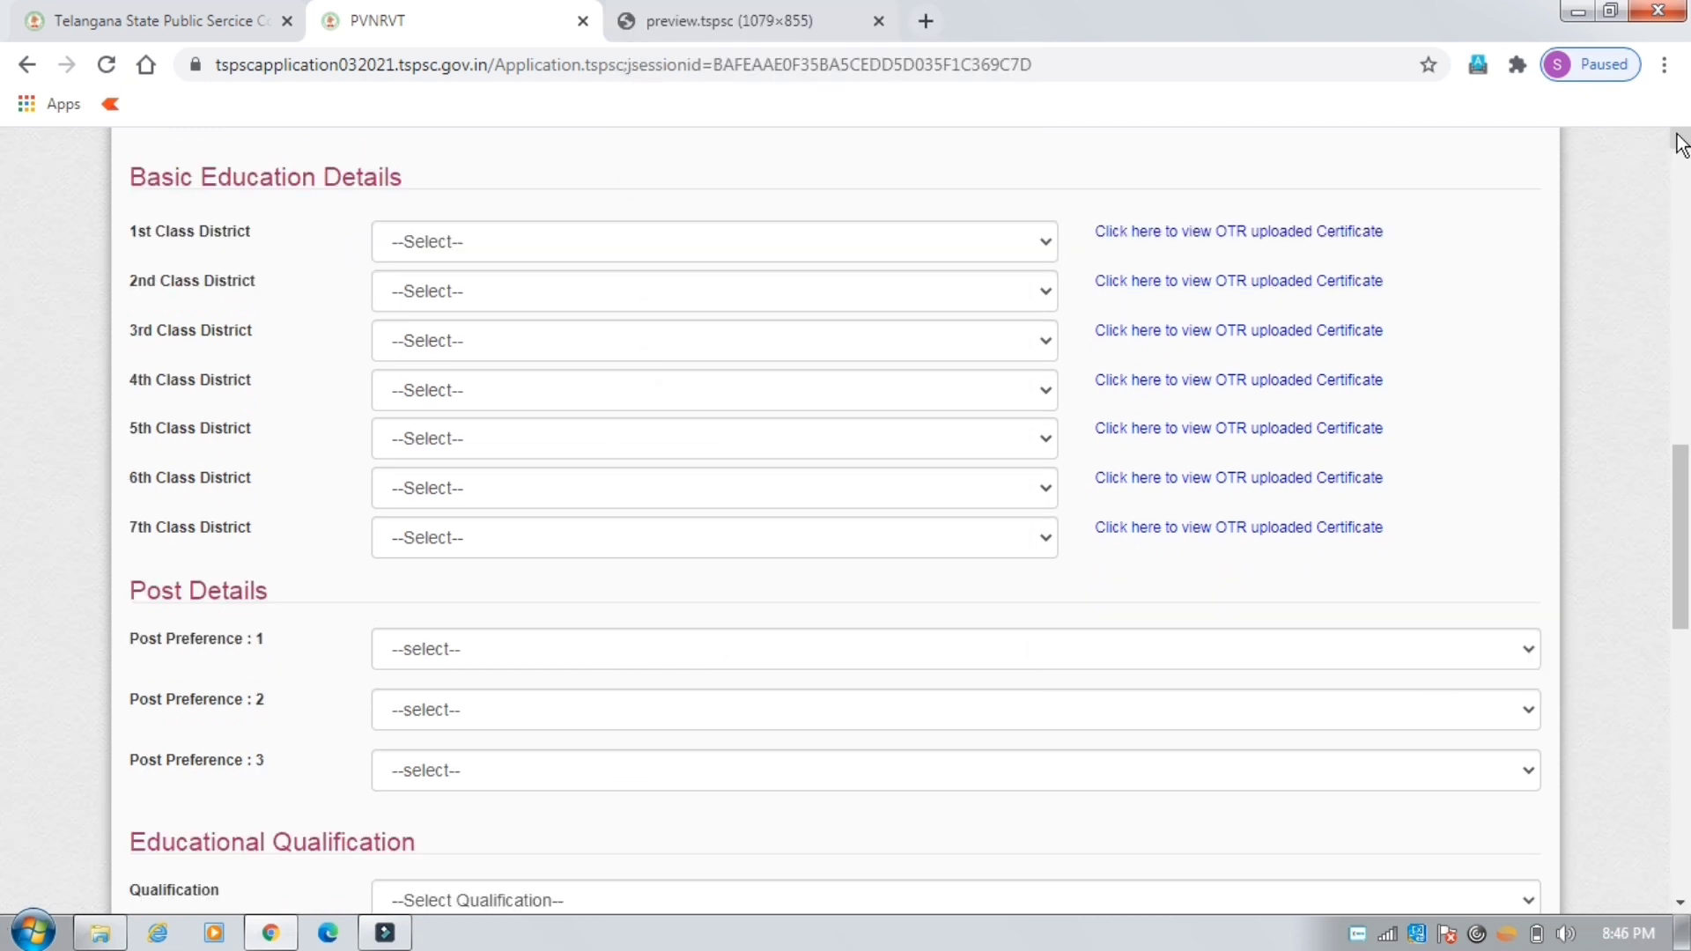
click(956, 240)
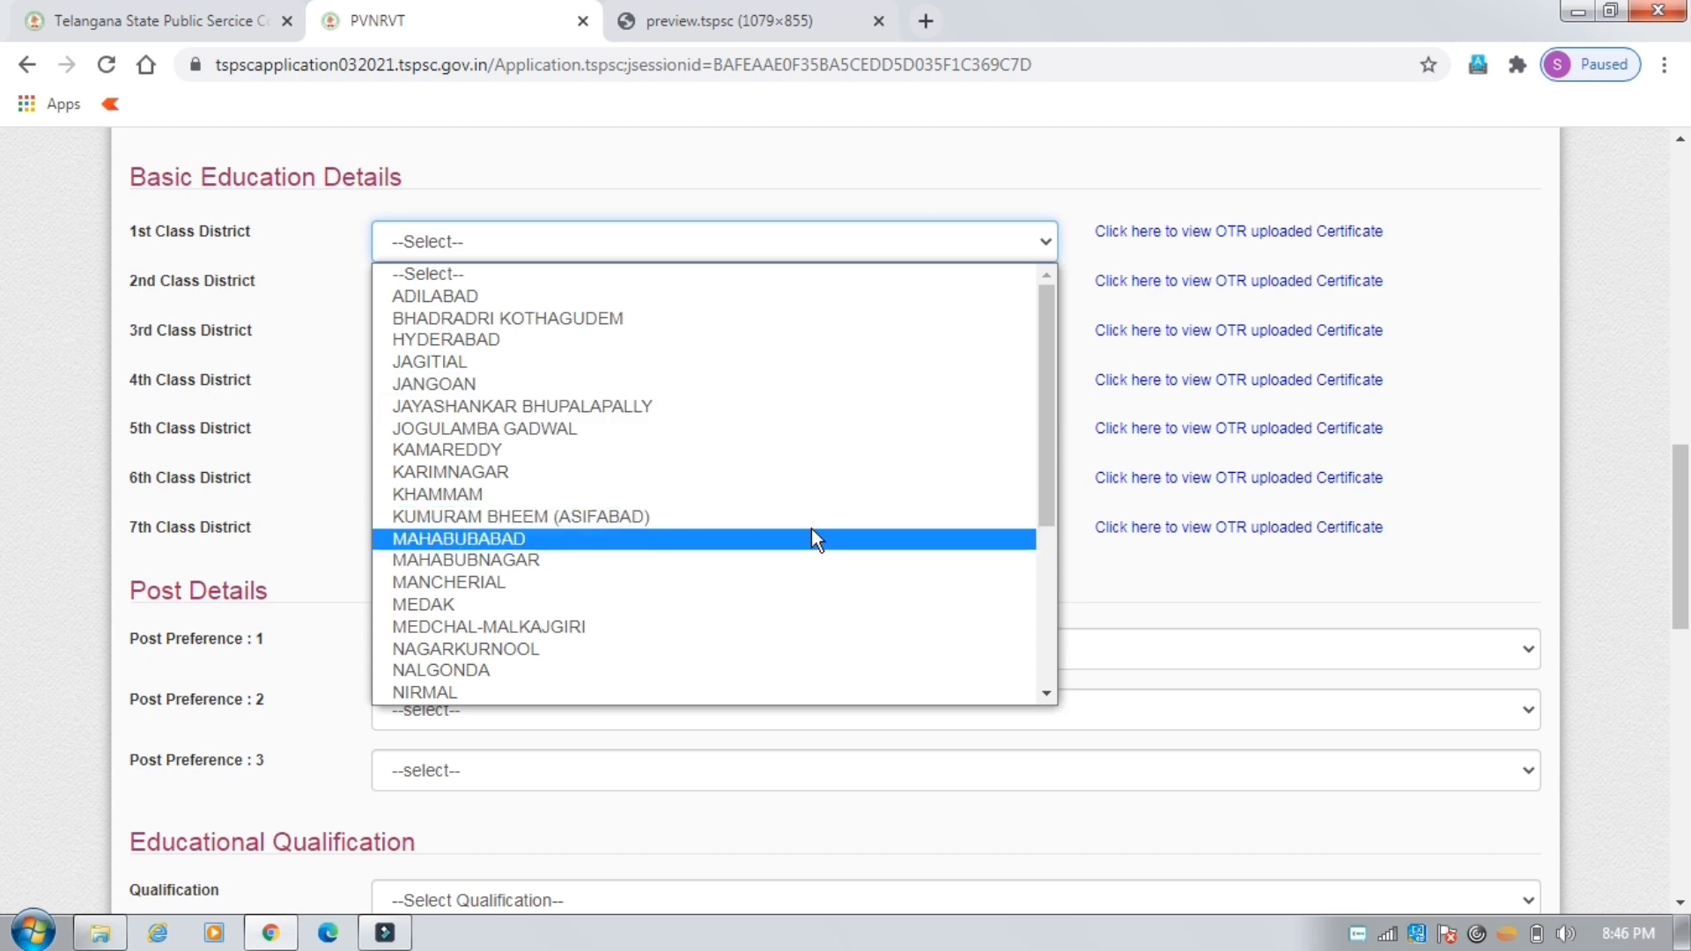
Set 1st and 2nd Class districts to KHAMMAM, 3rd and 4th to BHADRADRI KOTHAGUDEM.
key(b)
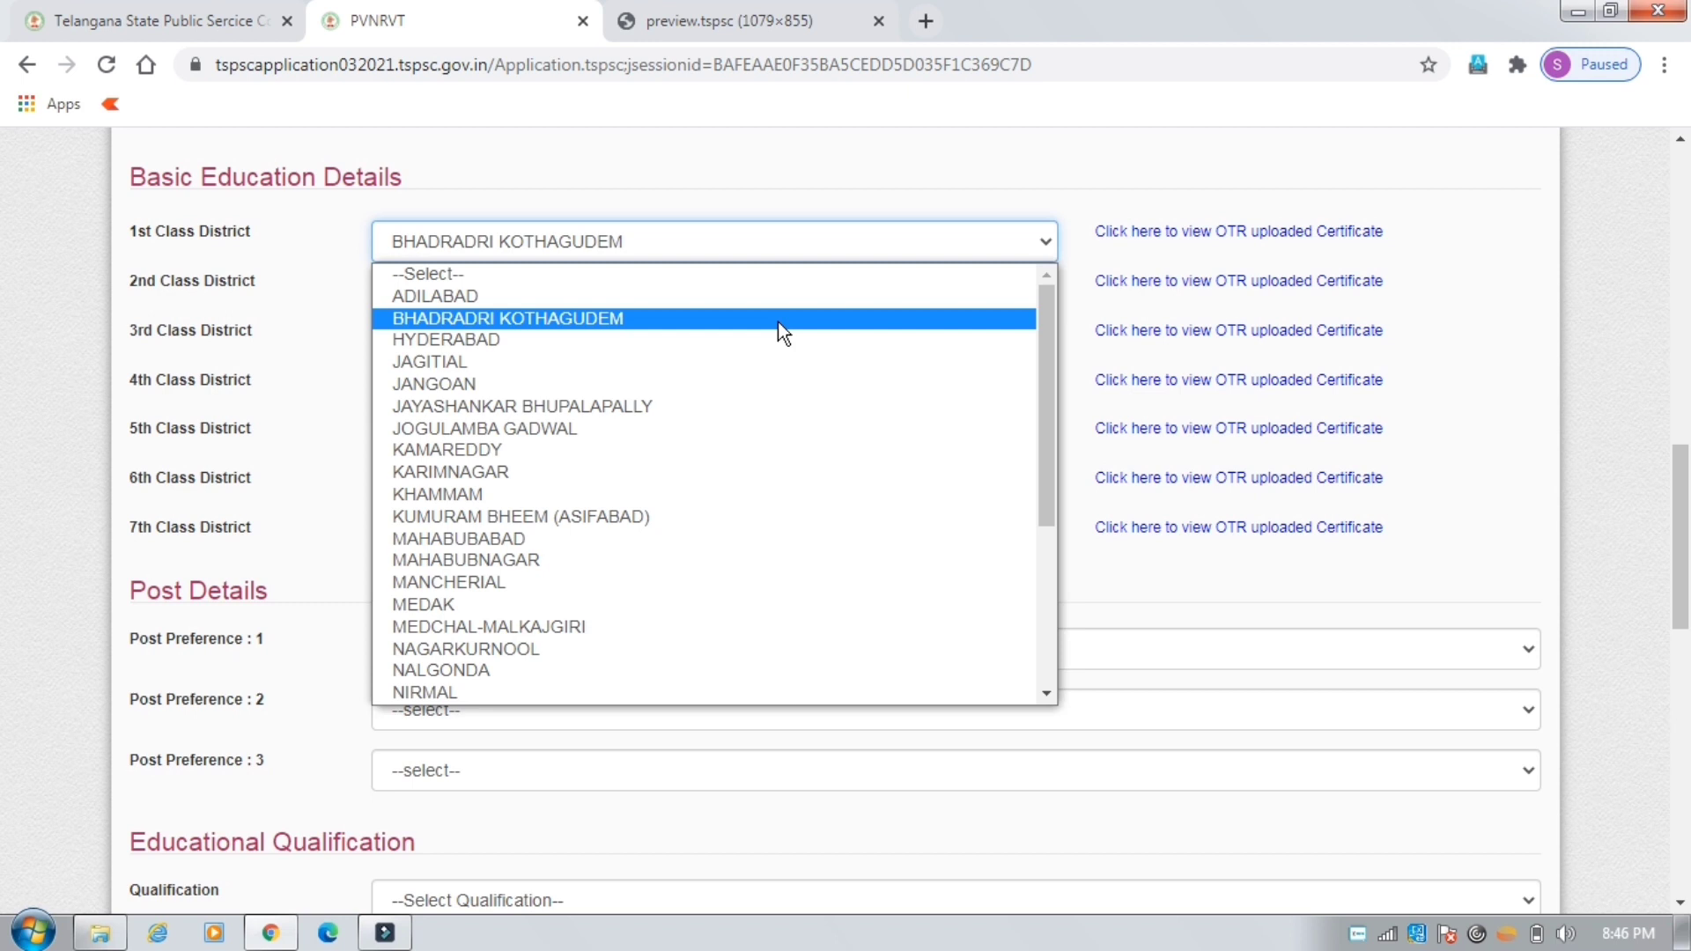
click(624, 495)
click(621, 291)
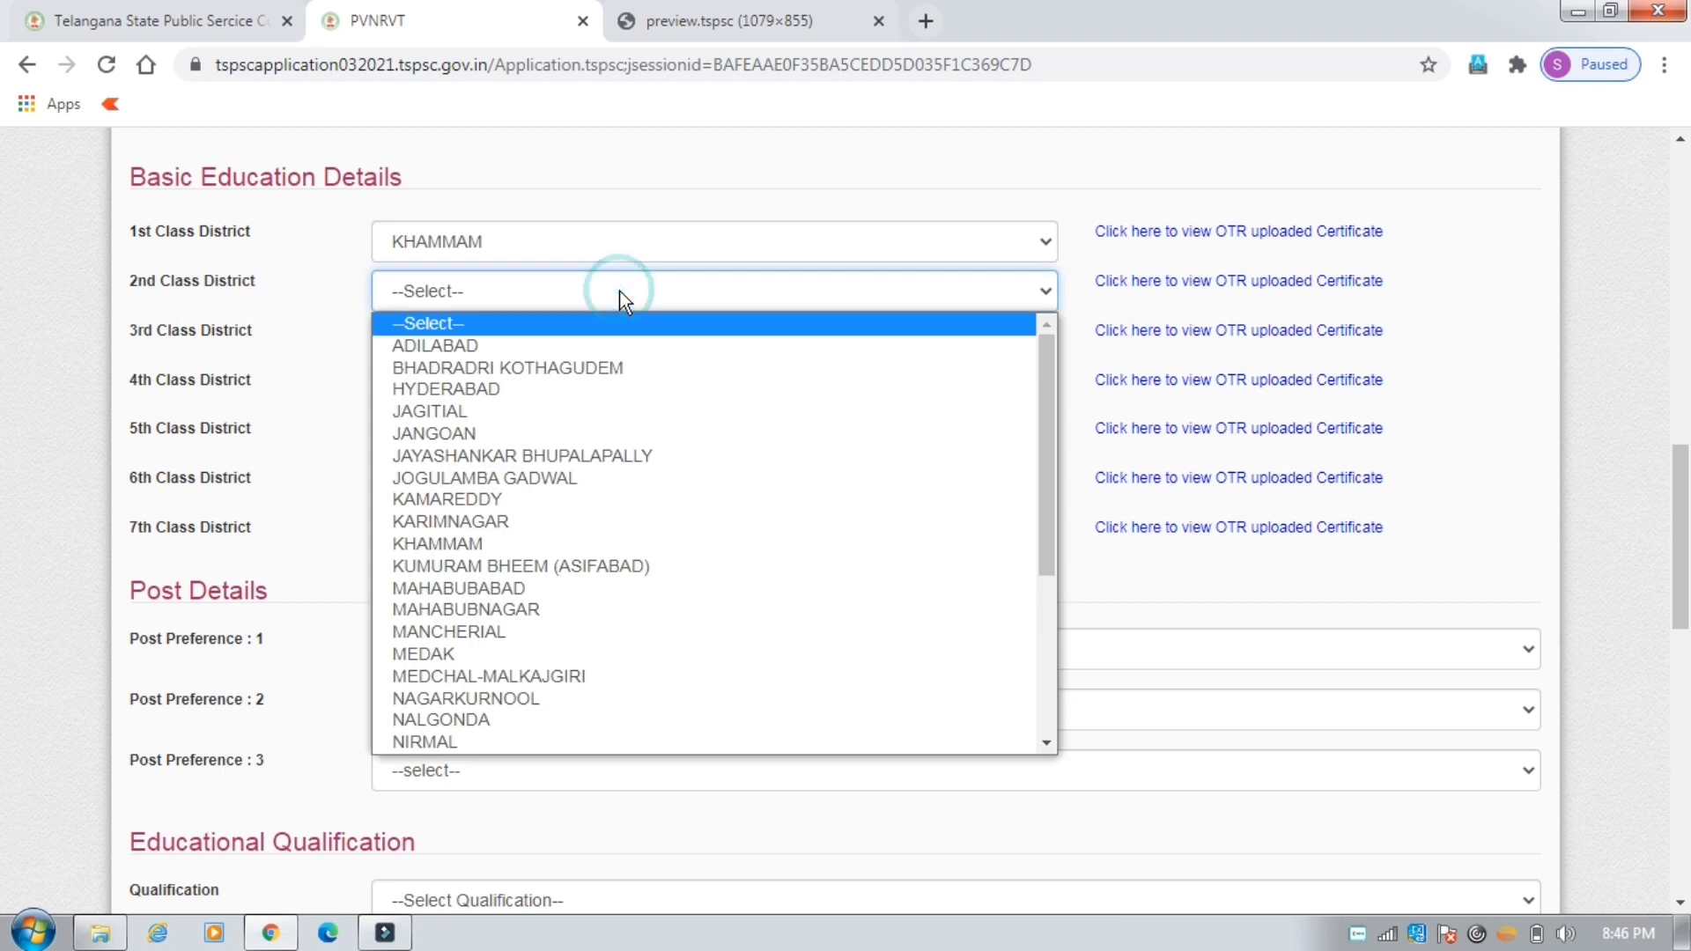
click(573, 546)
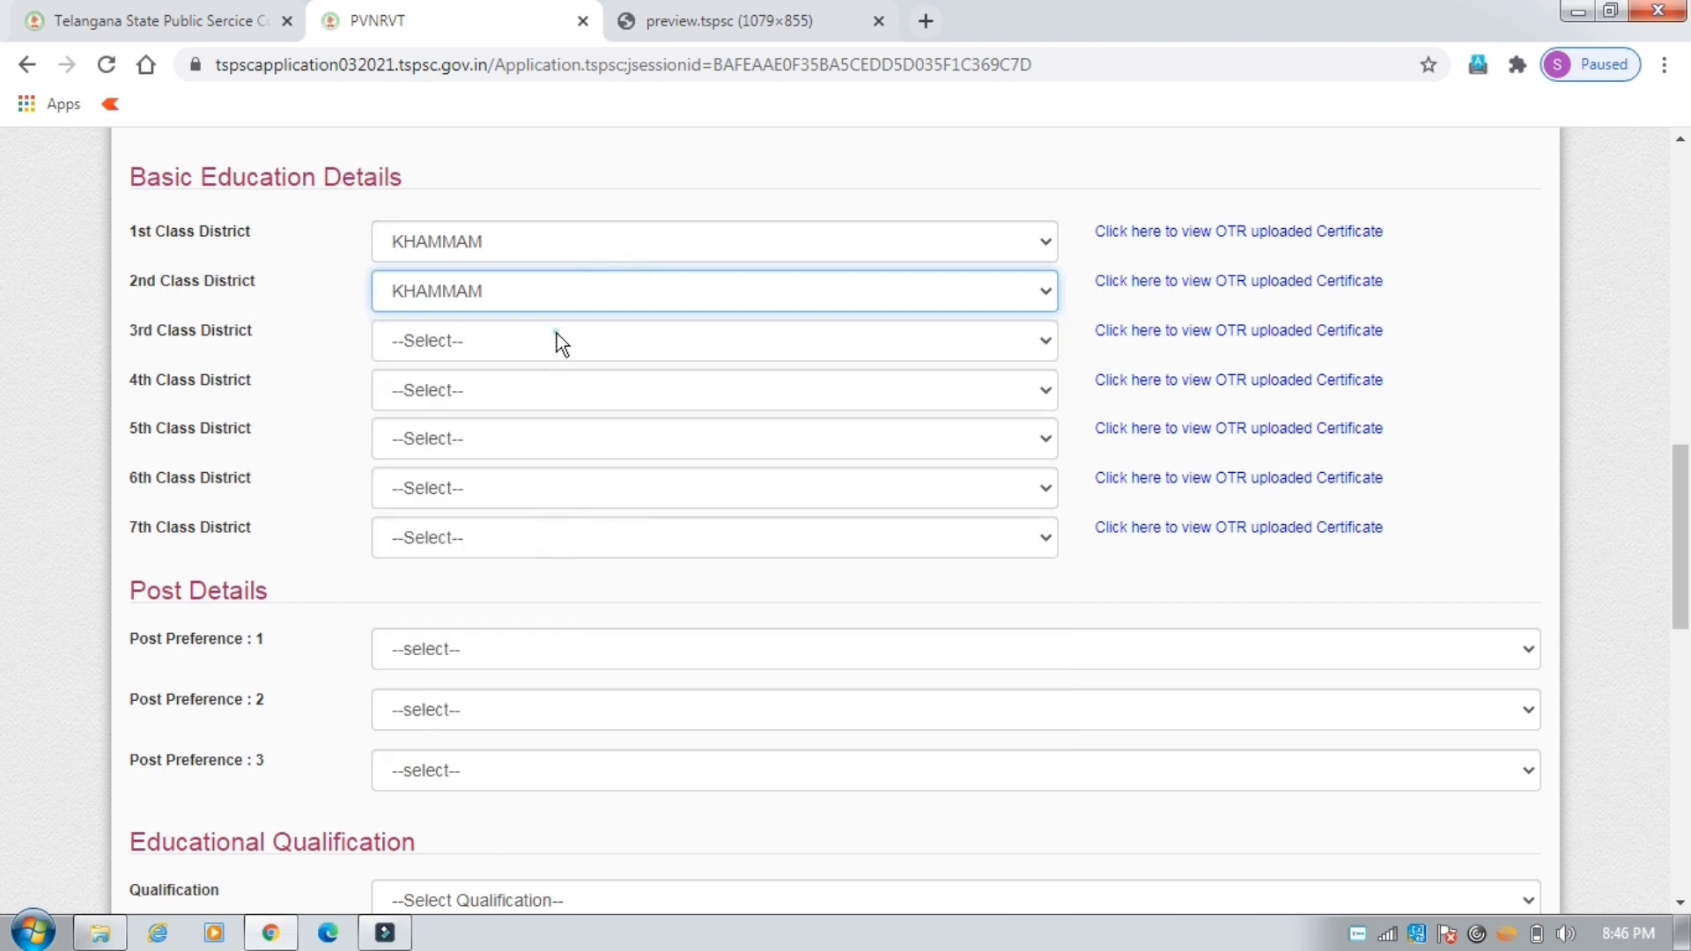
click(557, 333)
click(569, 418)
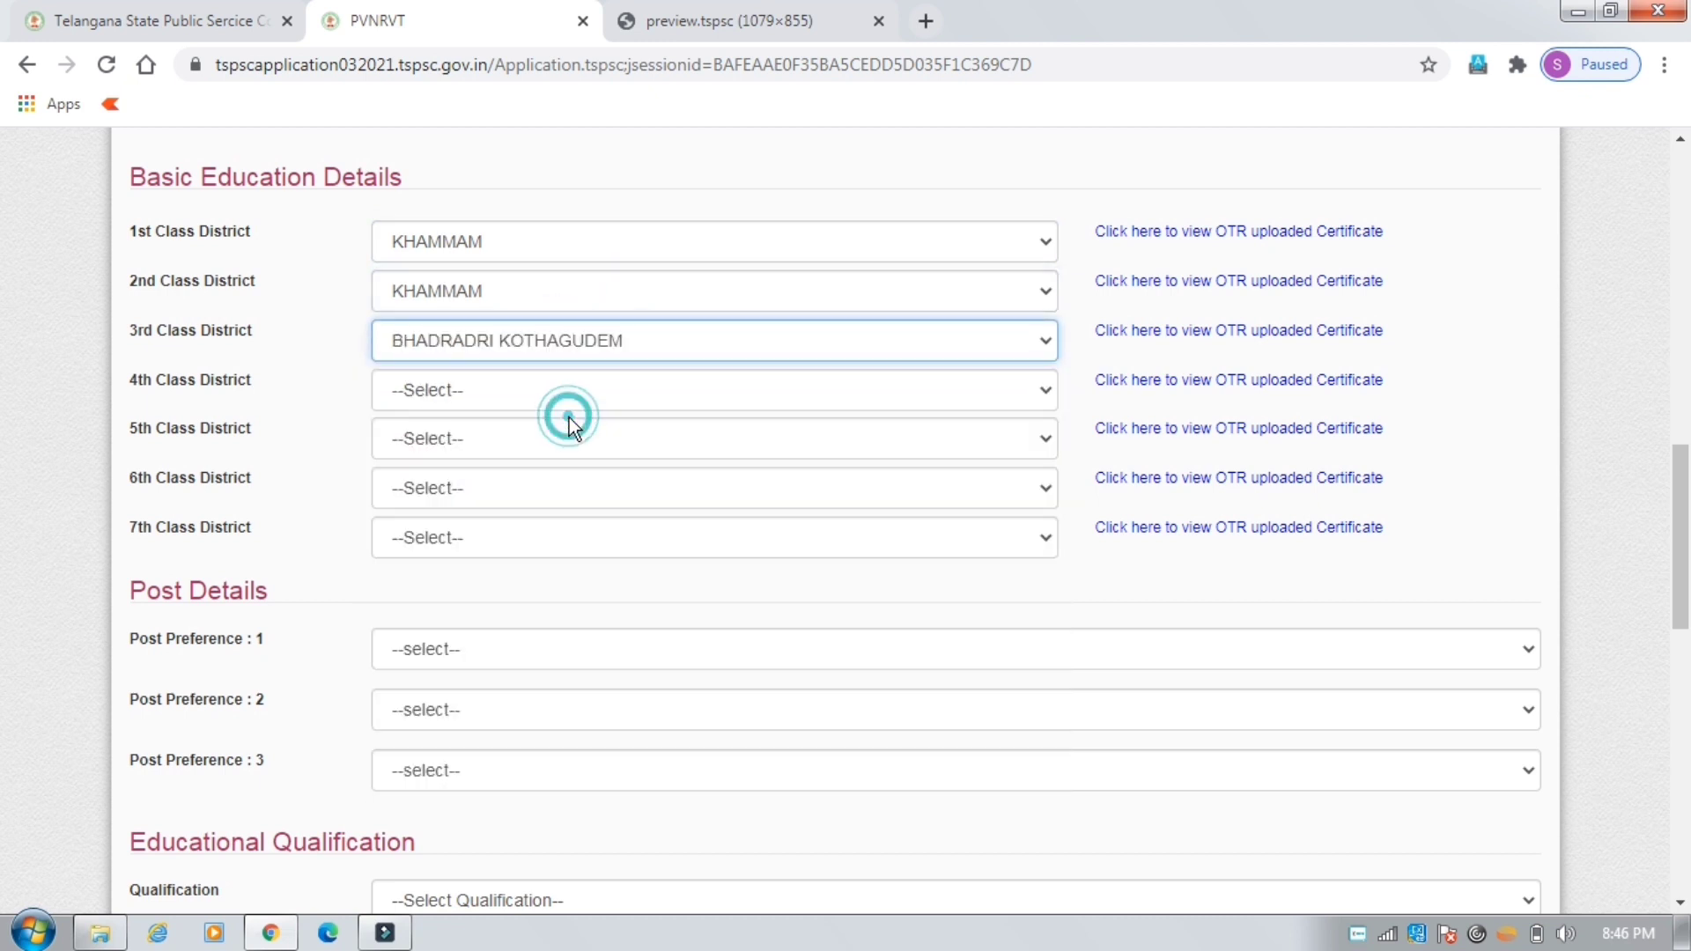
click(564, 391)
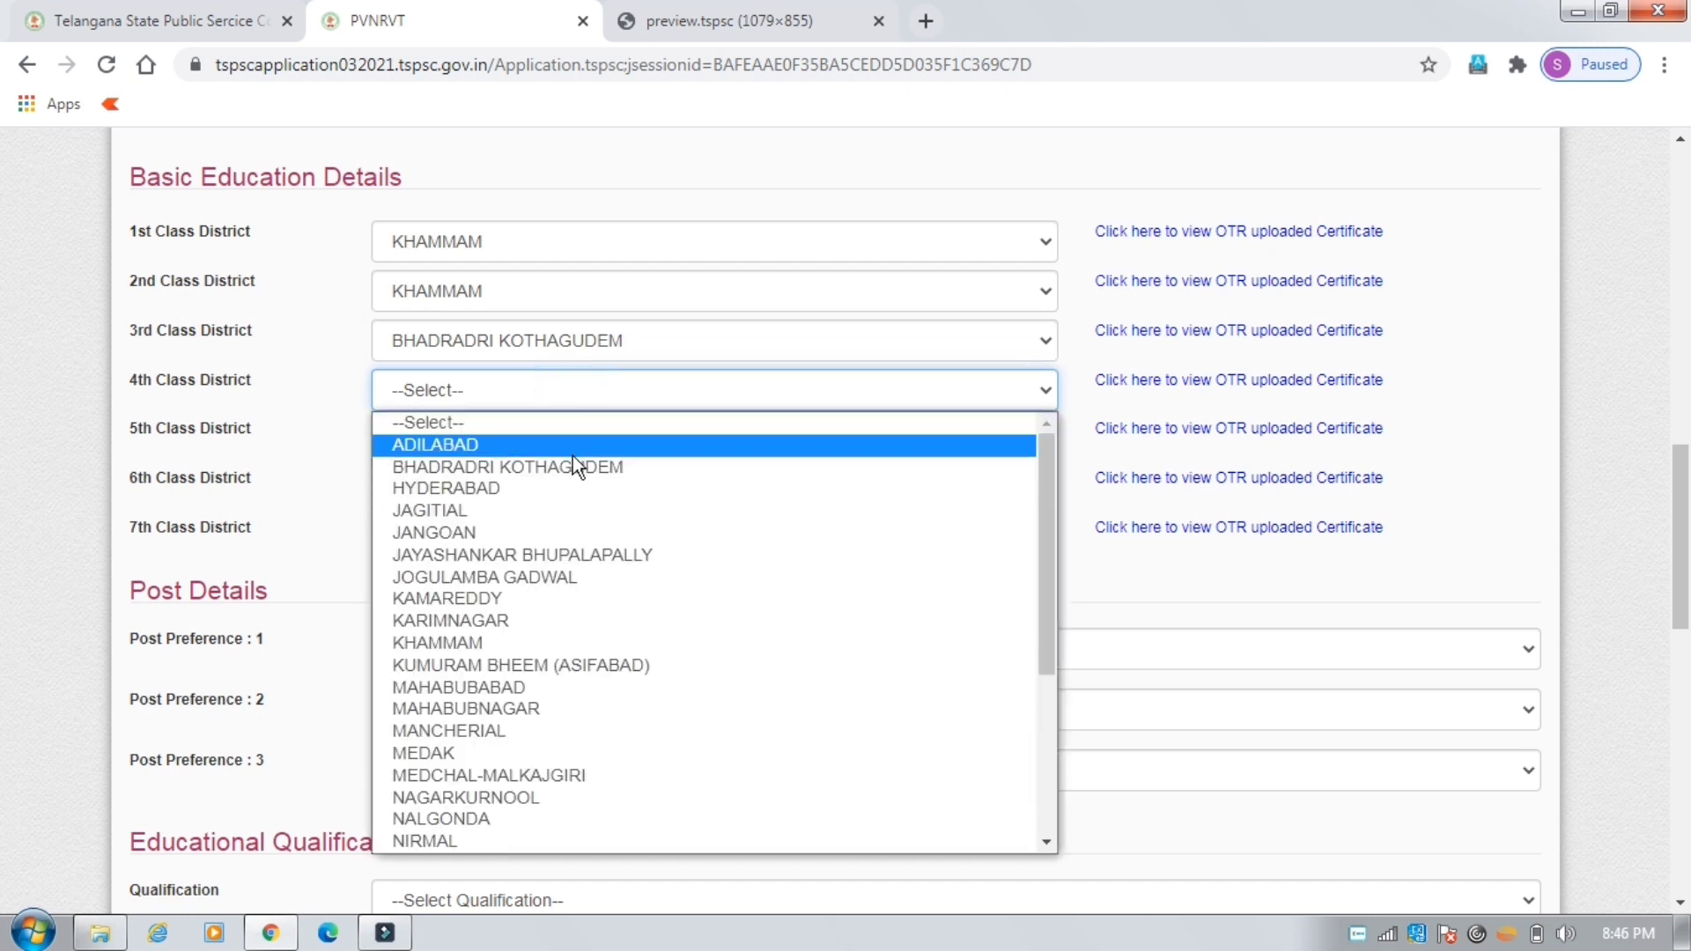
click(577, 468)
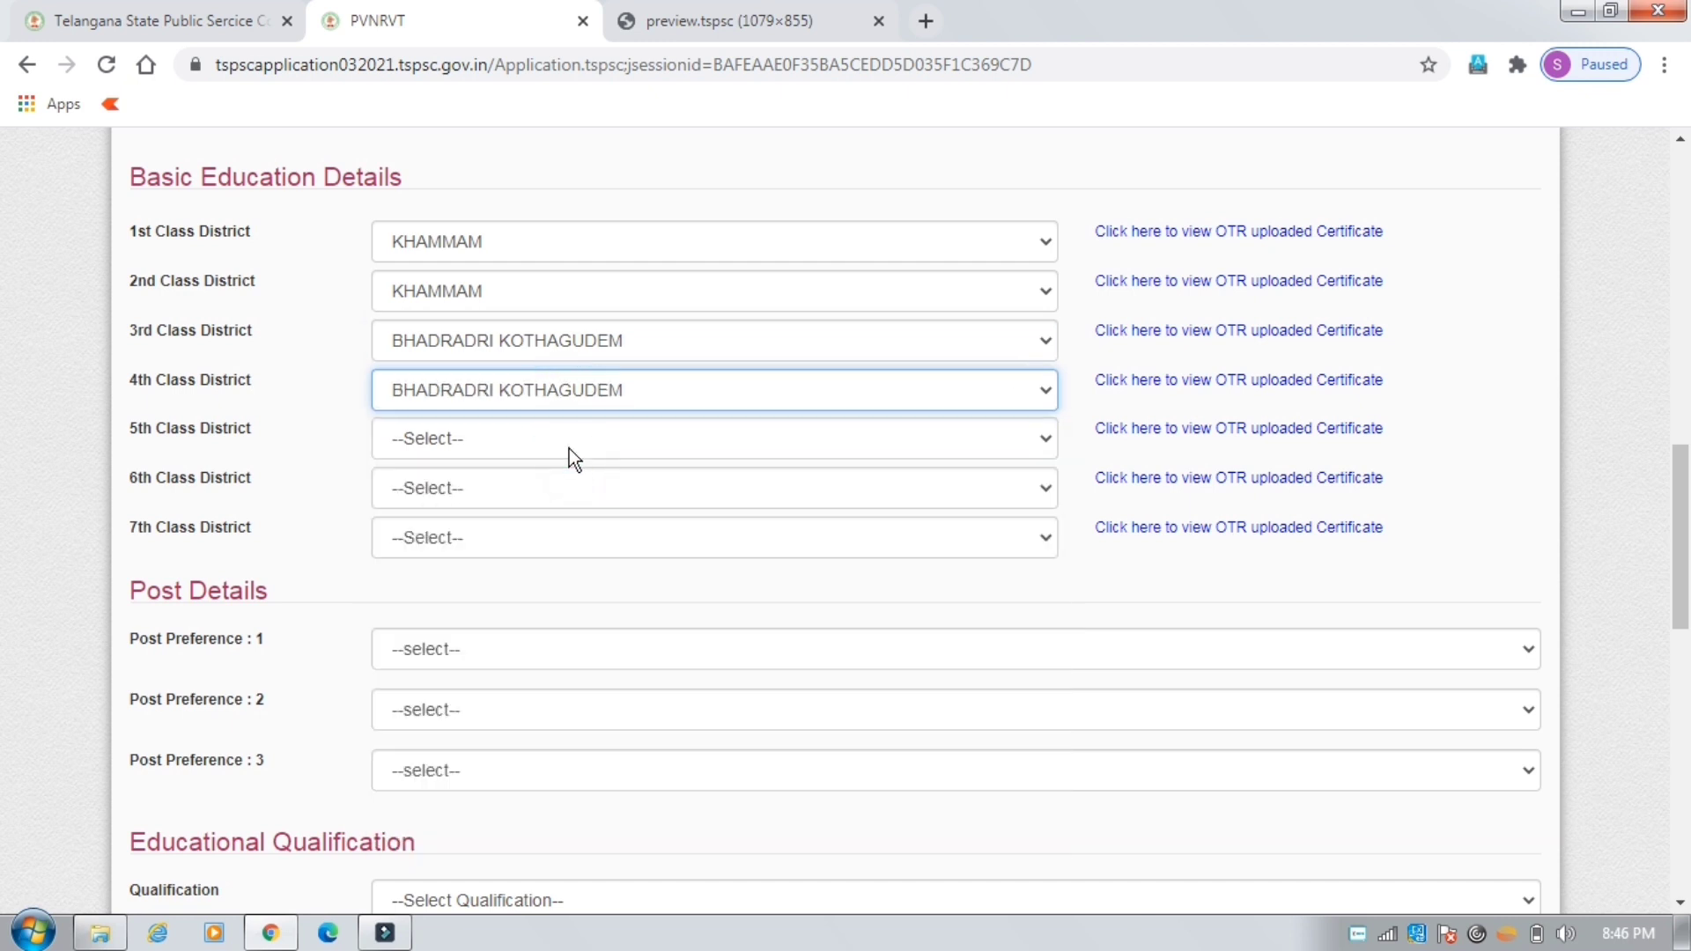
Set the 5th, 6th and 7th Class districts to KHAMMAM.
click(569, 448)
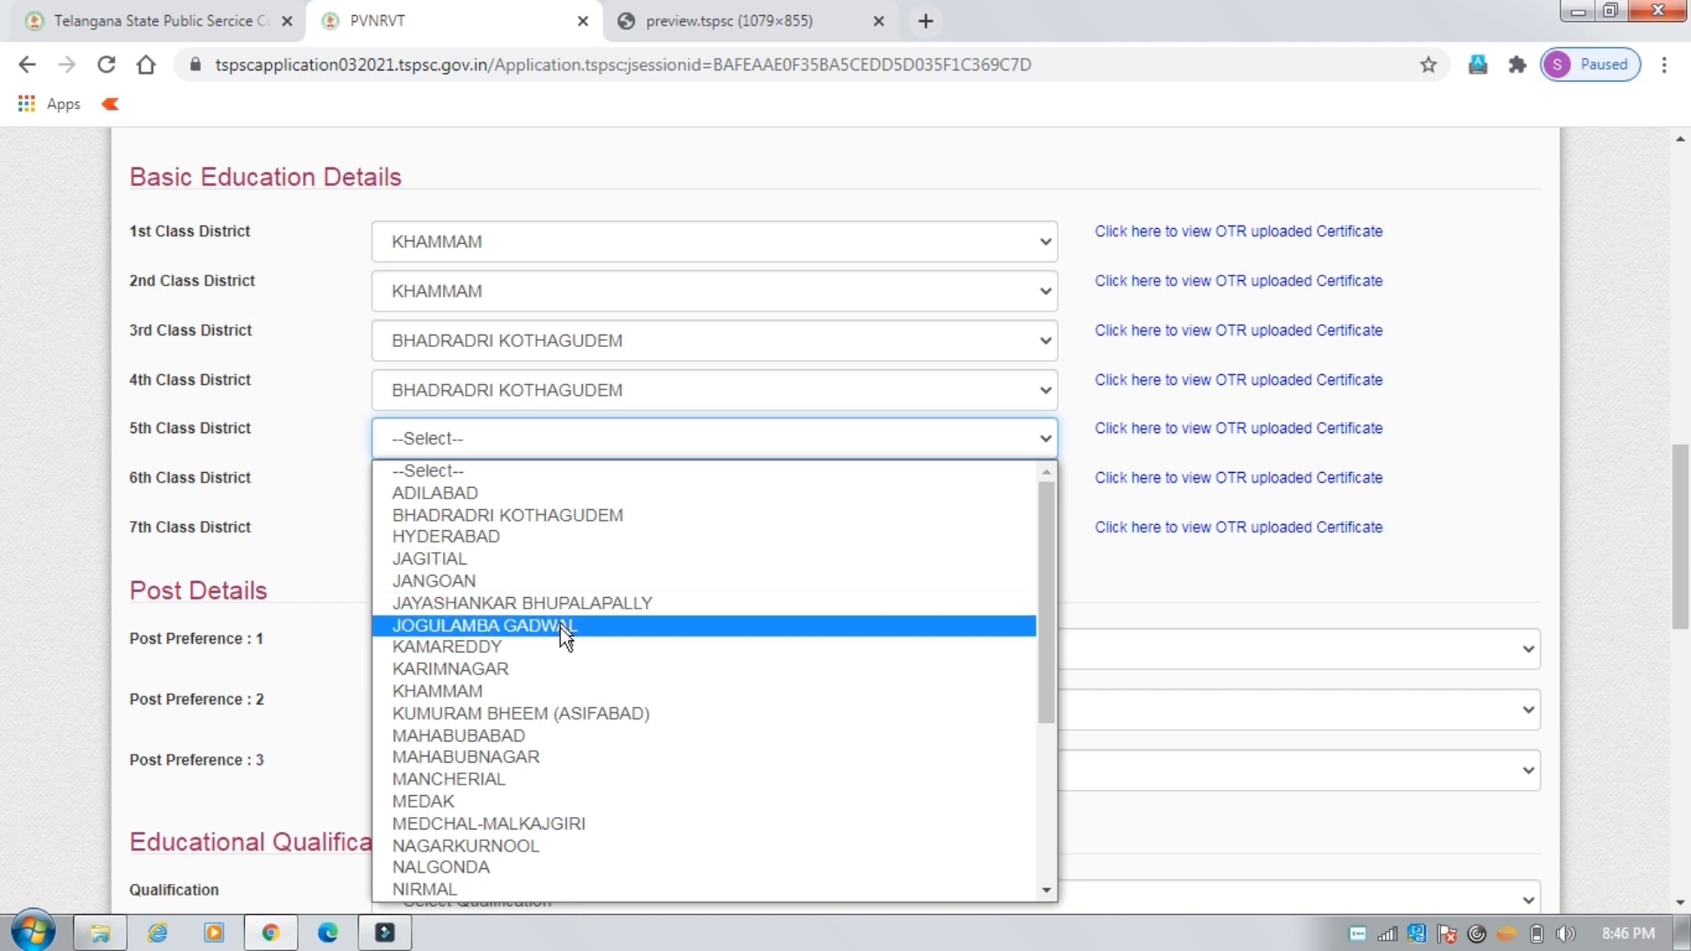
click(564, 693)
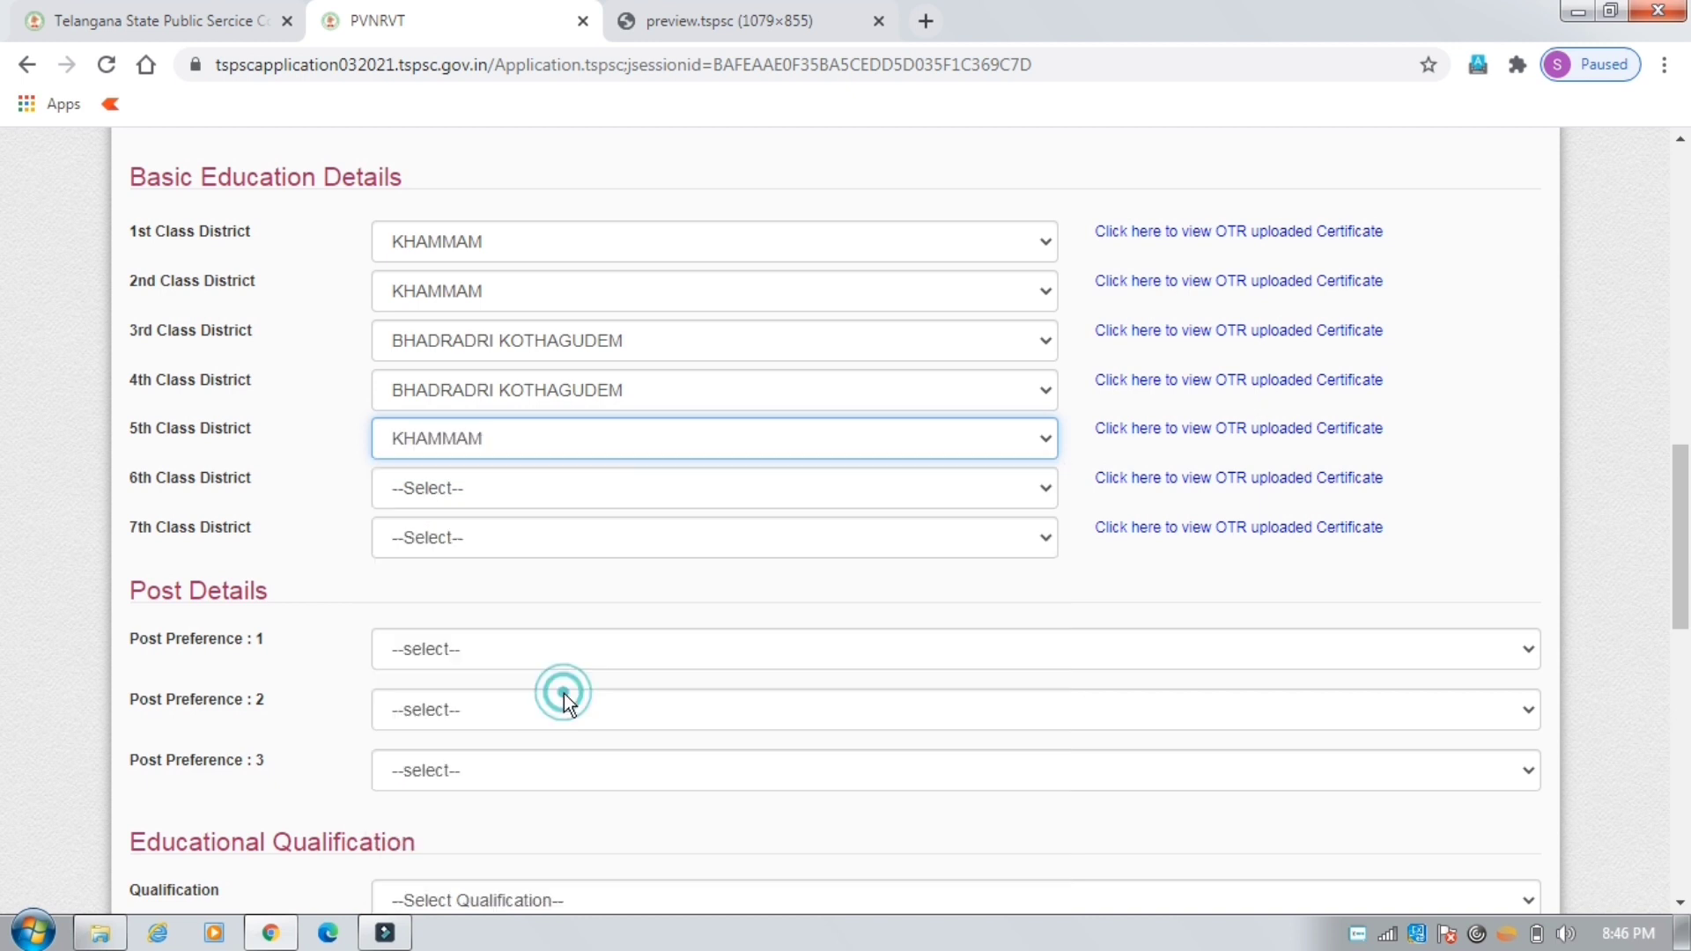
click(565, 475)
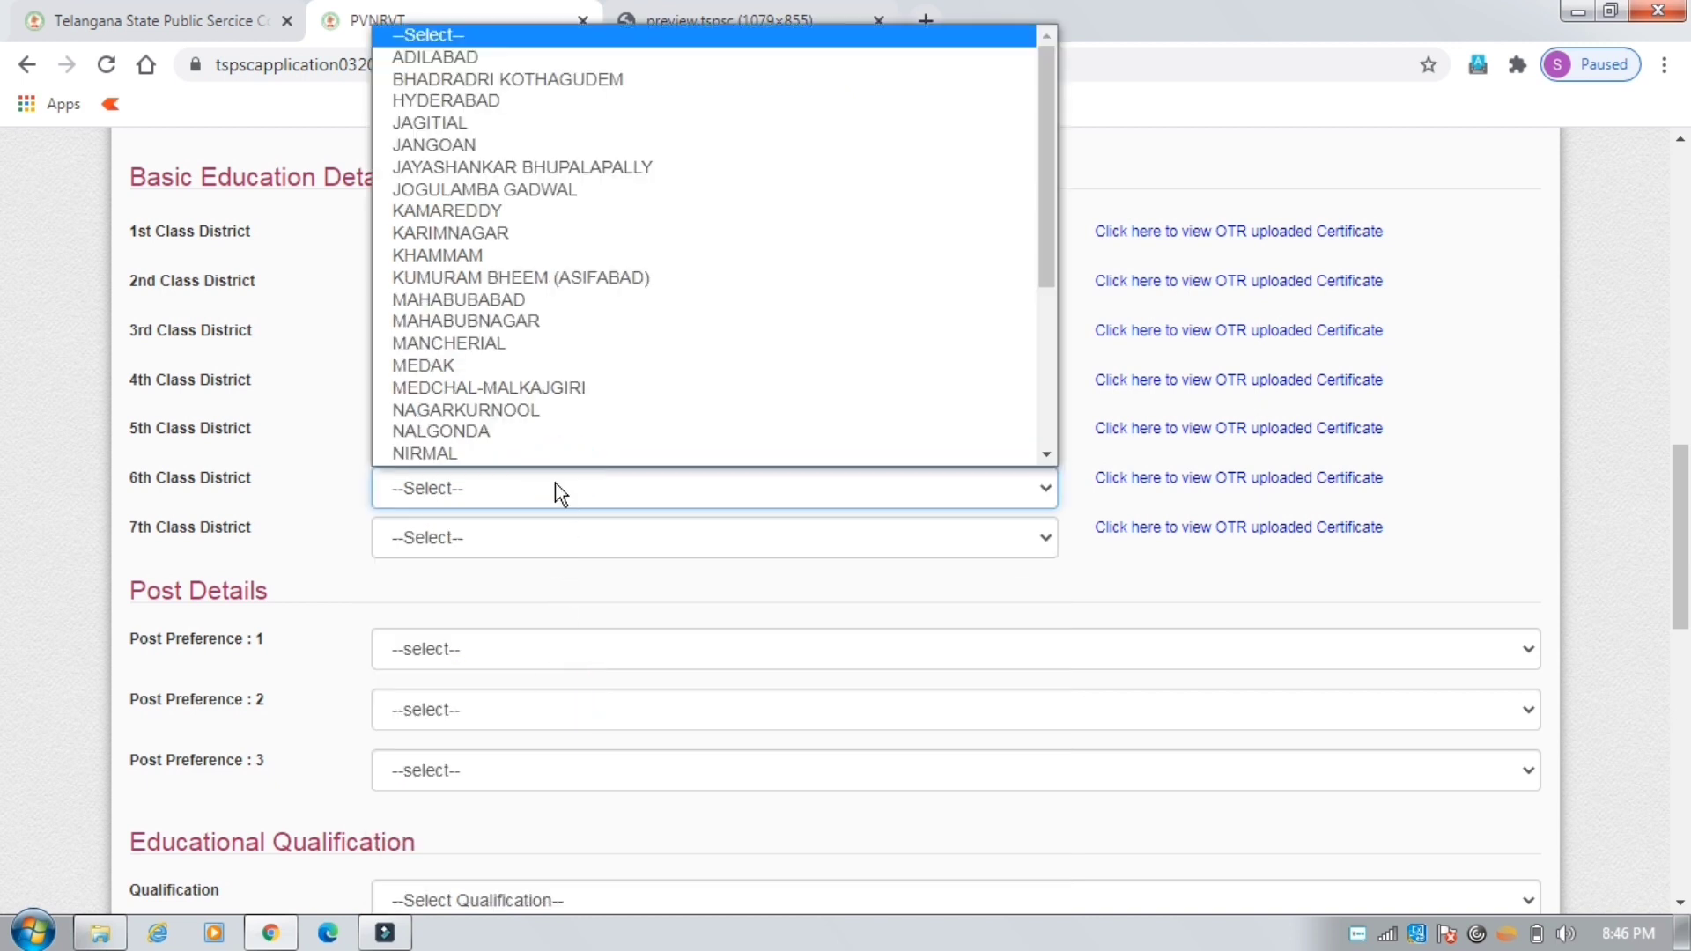
click(569, 261)
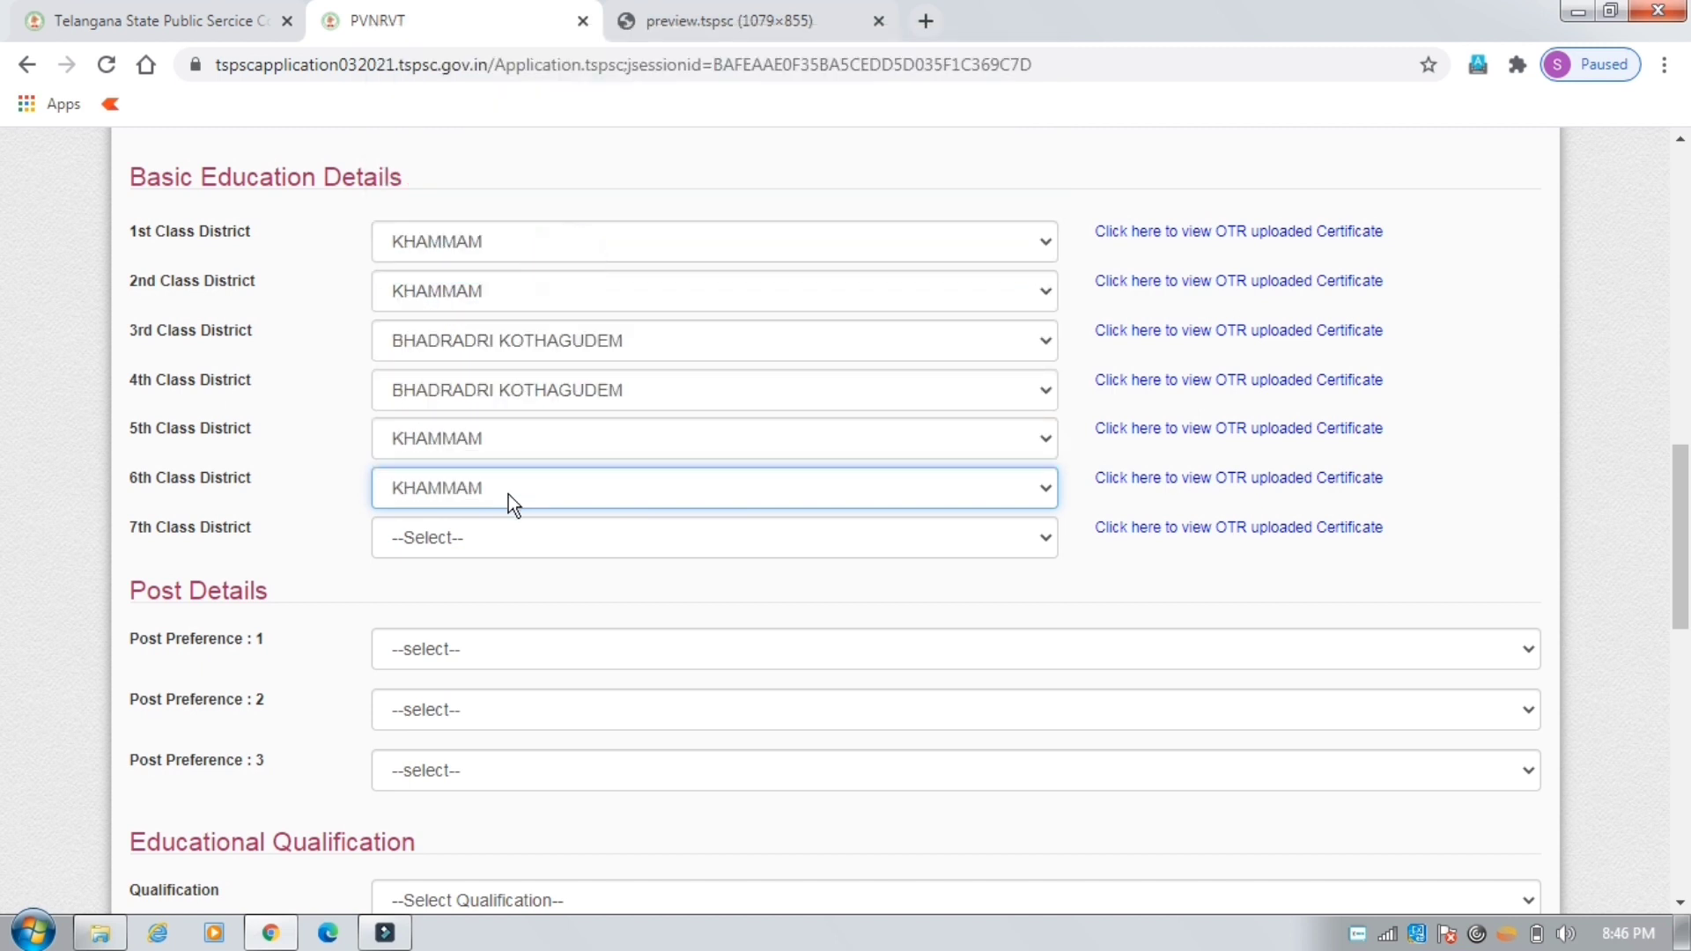
click(507, 555)
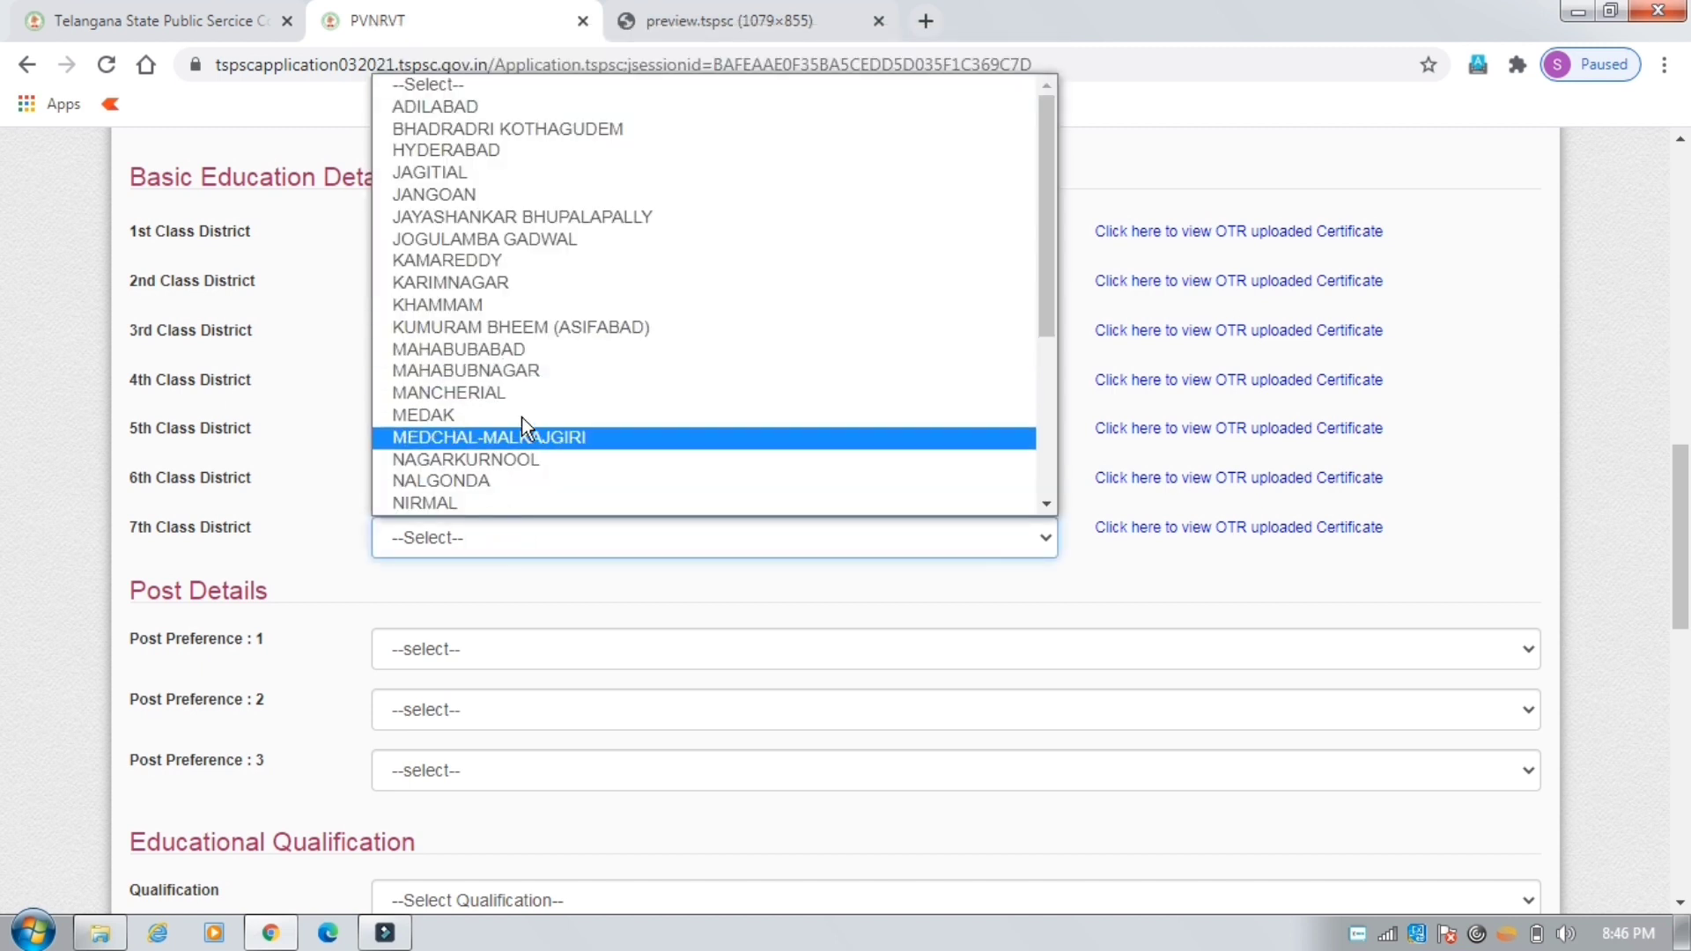
click(515, 307)
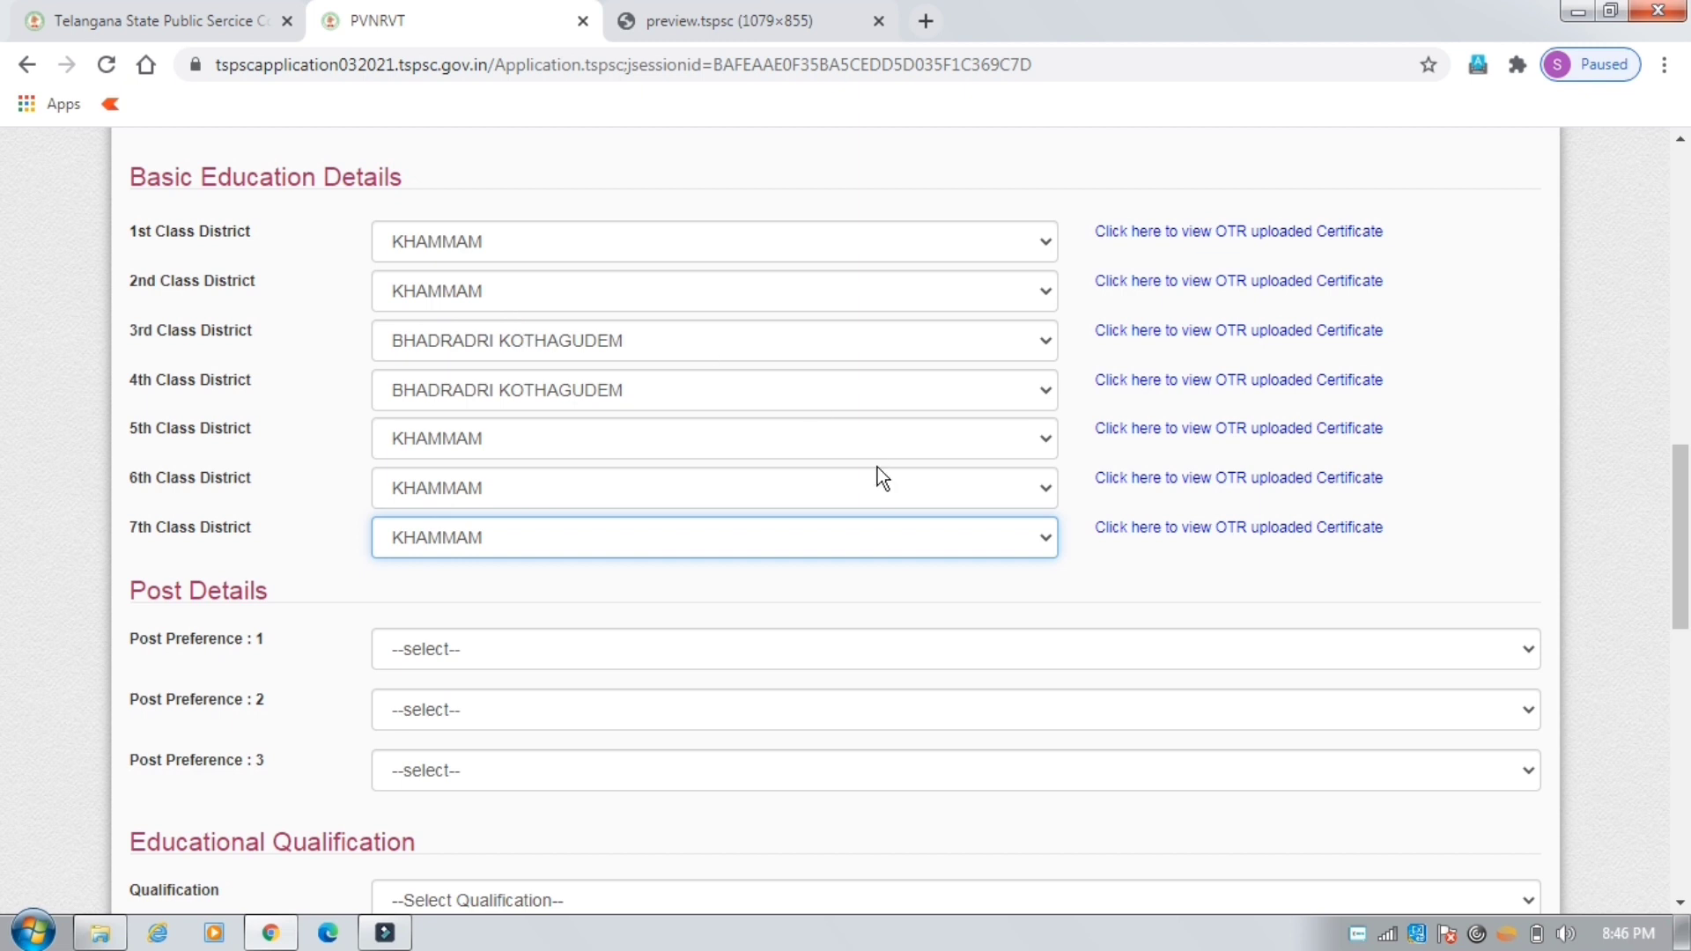
scroll(877, 466, down, 2)
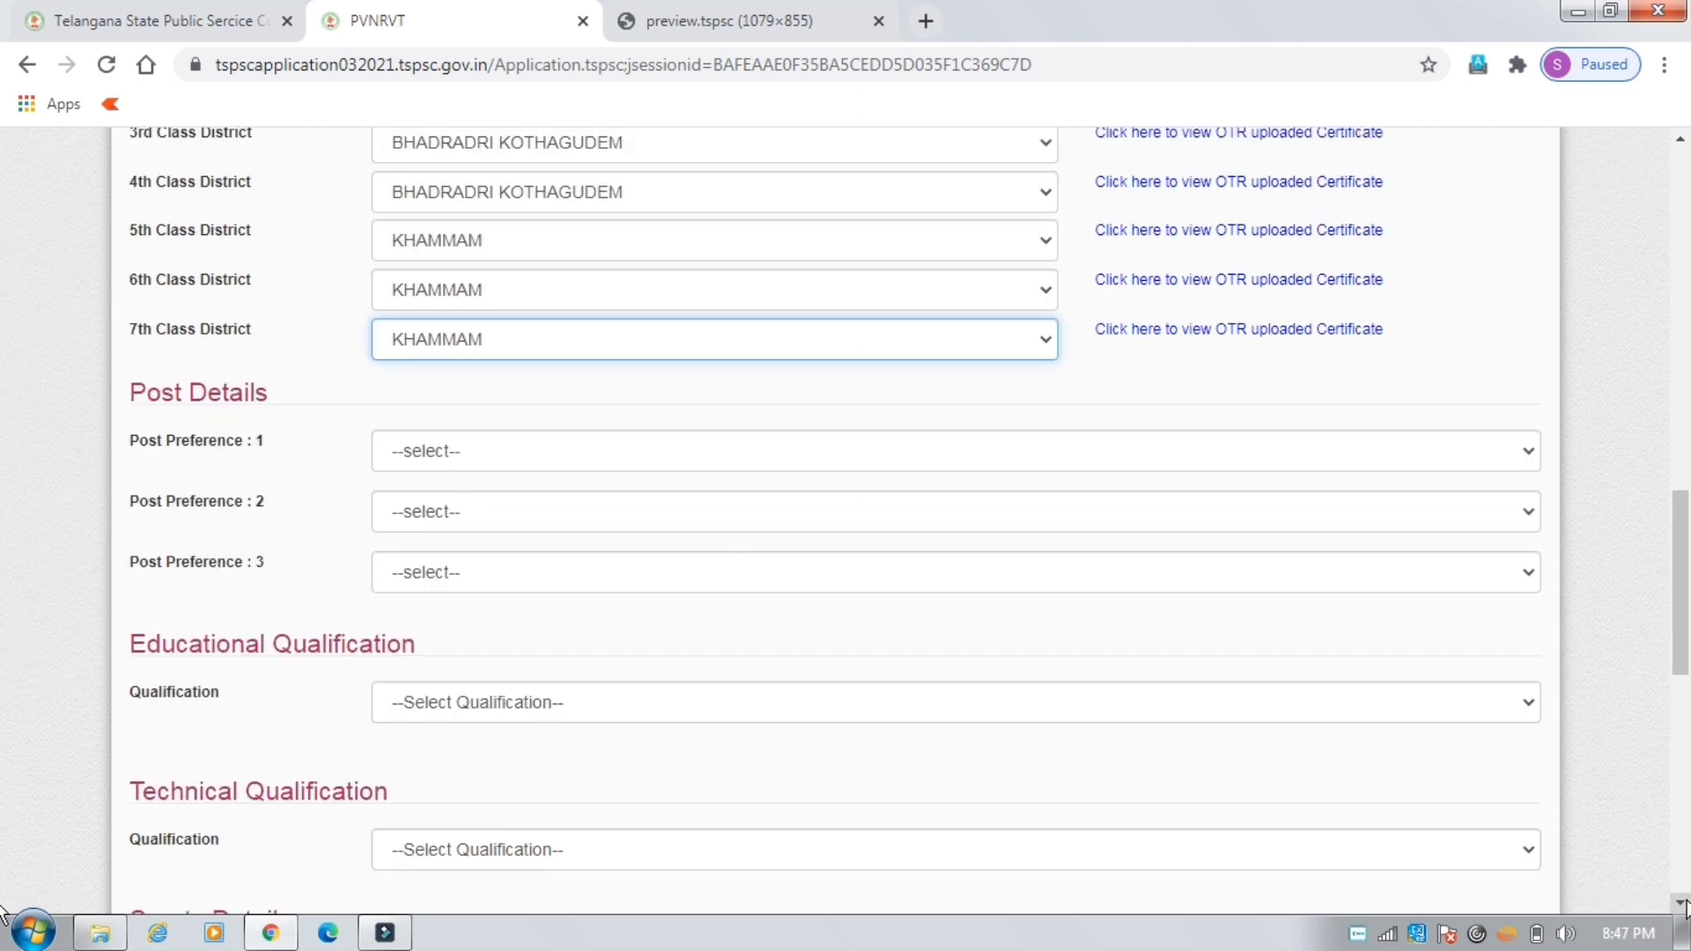
Set post preferences: Agriculture University typist, Veterinary University typist, then Senior Assistant.
click(1175, 452)
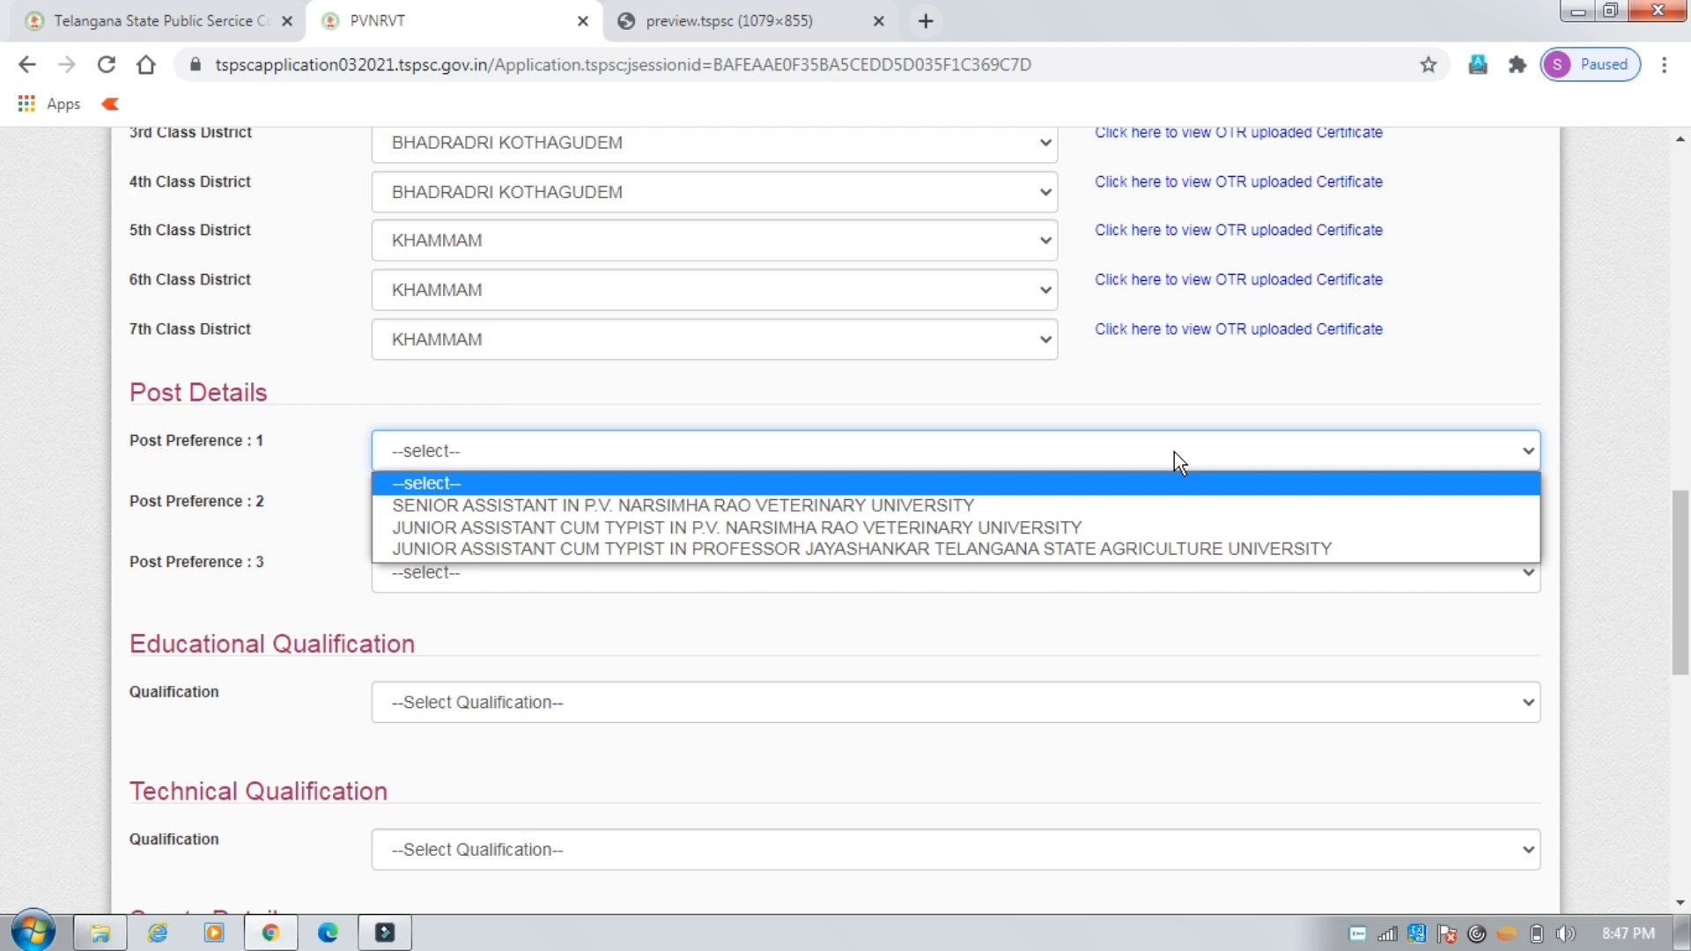
click(1210, 555)
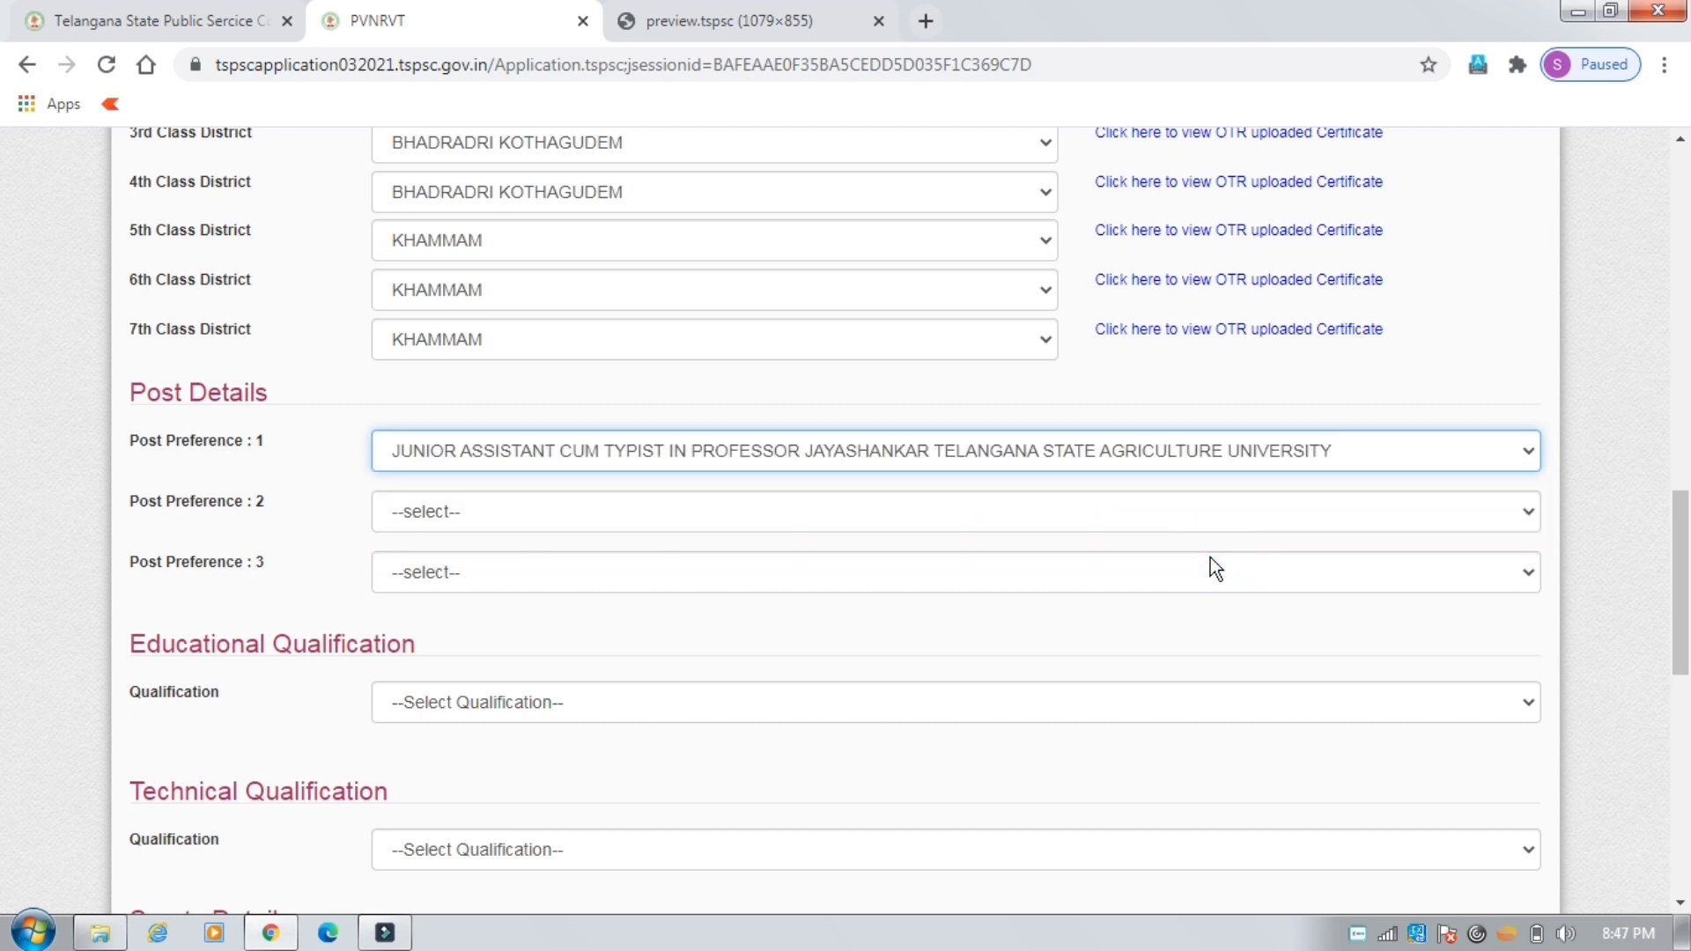
click(1172, 515)
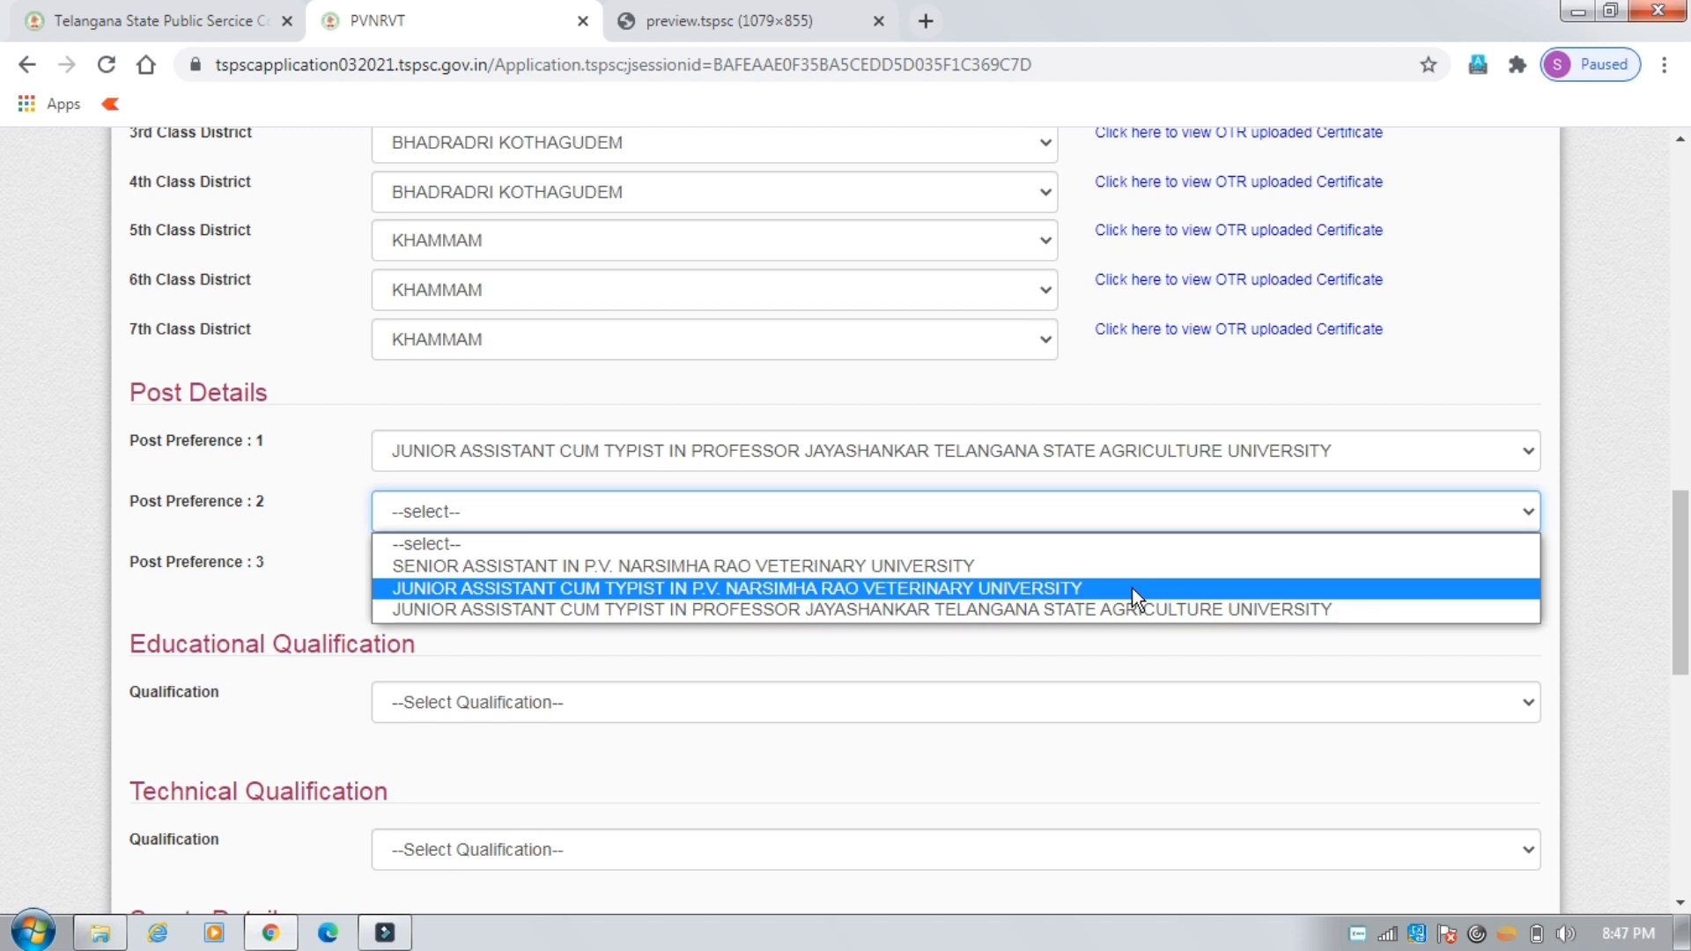
click(1133, 588)
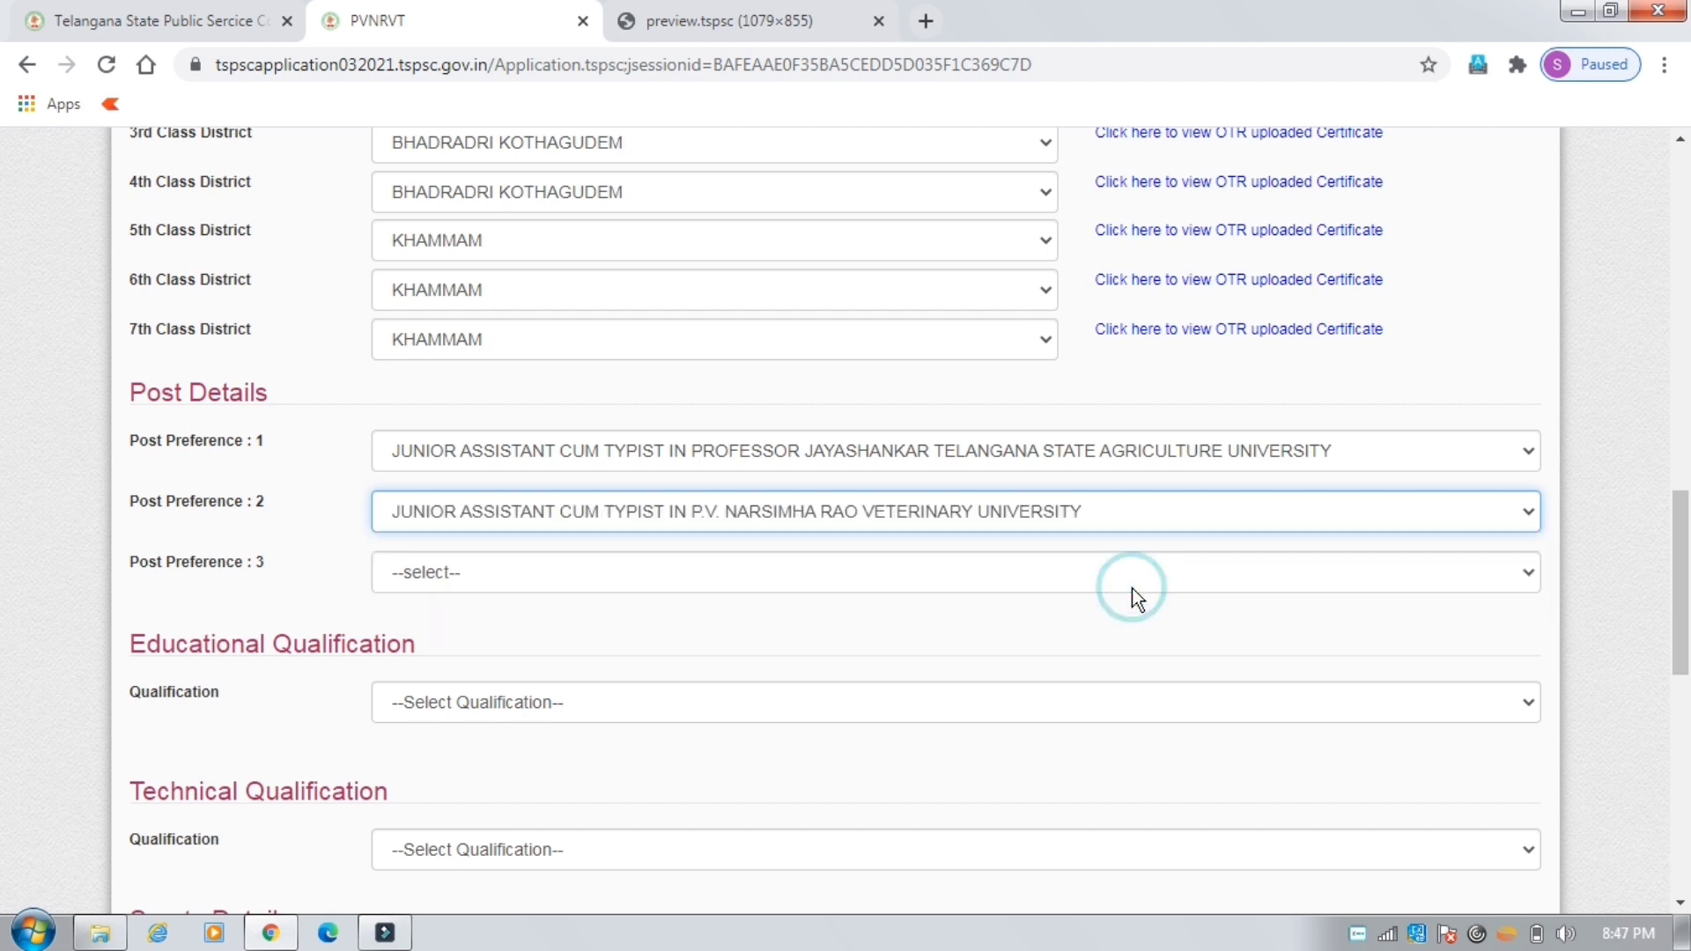
click(1089, 575)
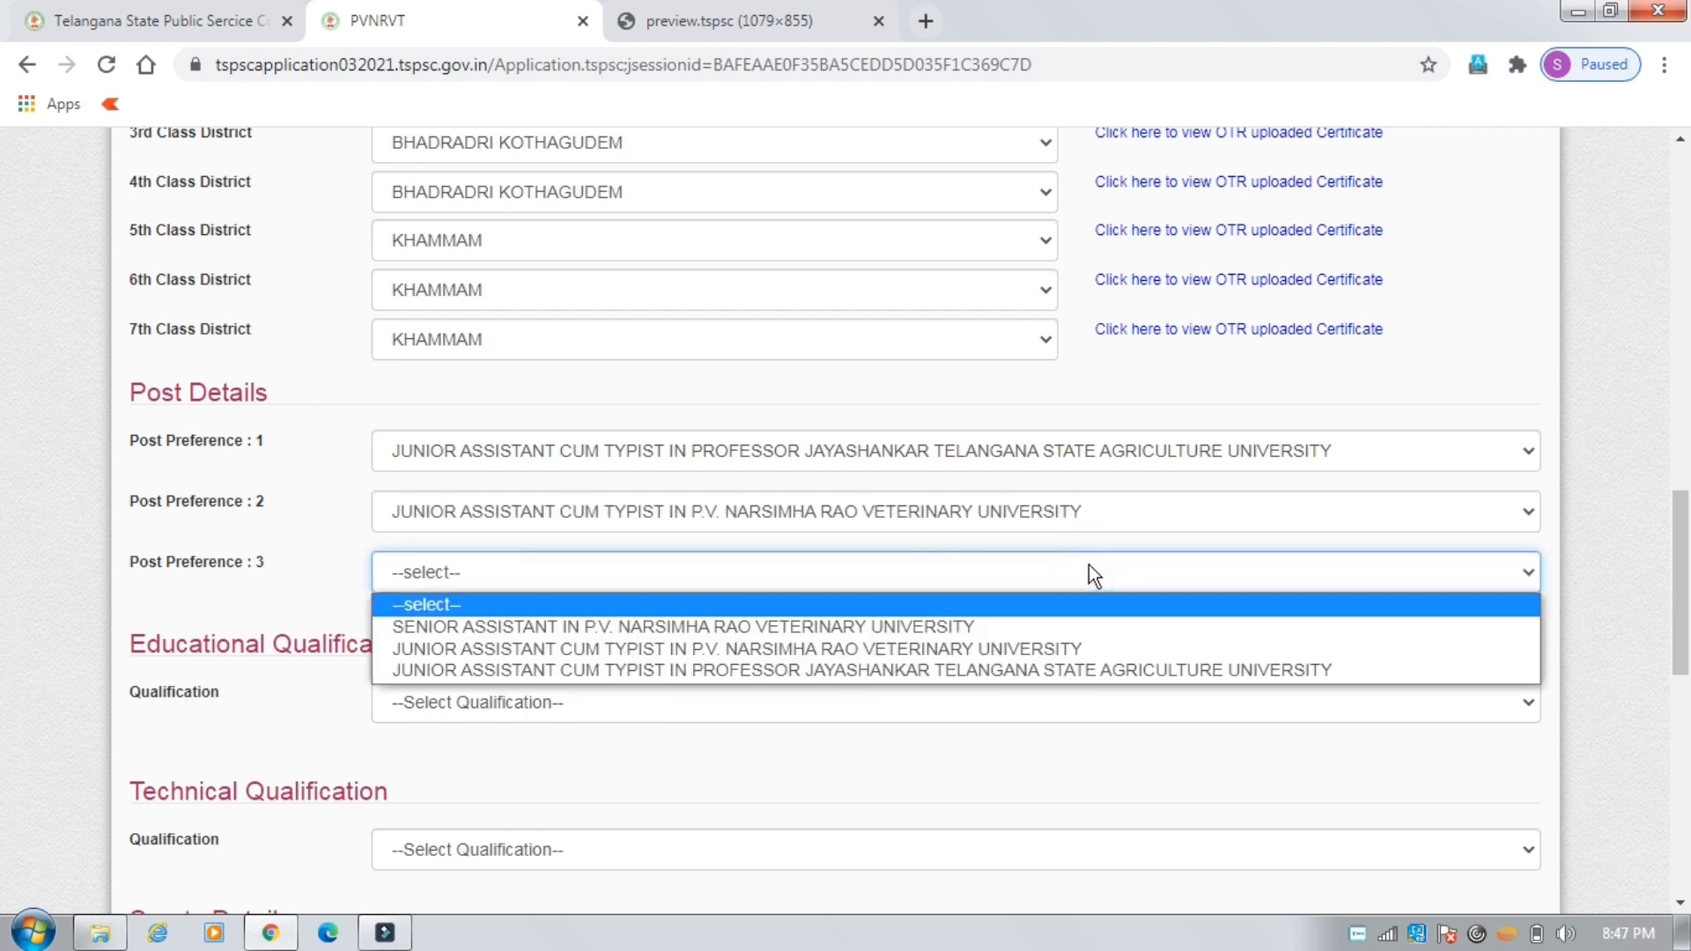
click(1068, 626)
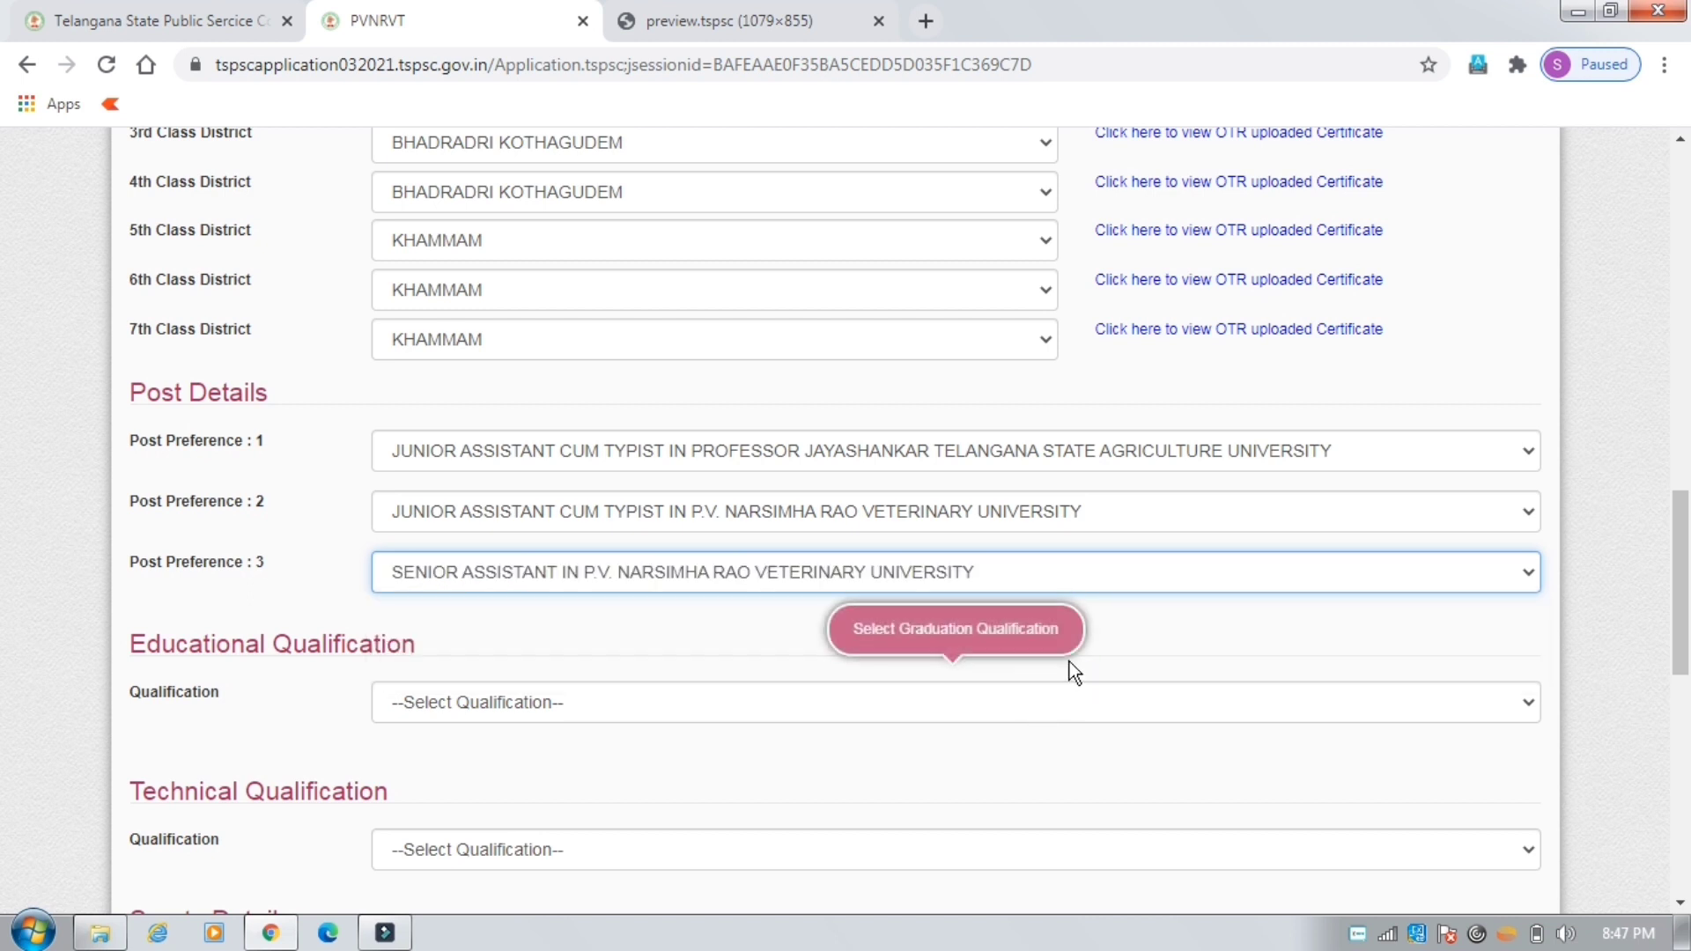
click(1081, 700)
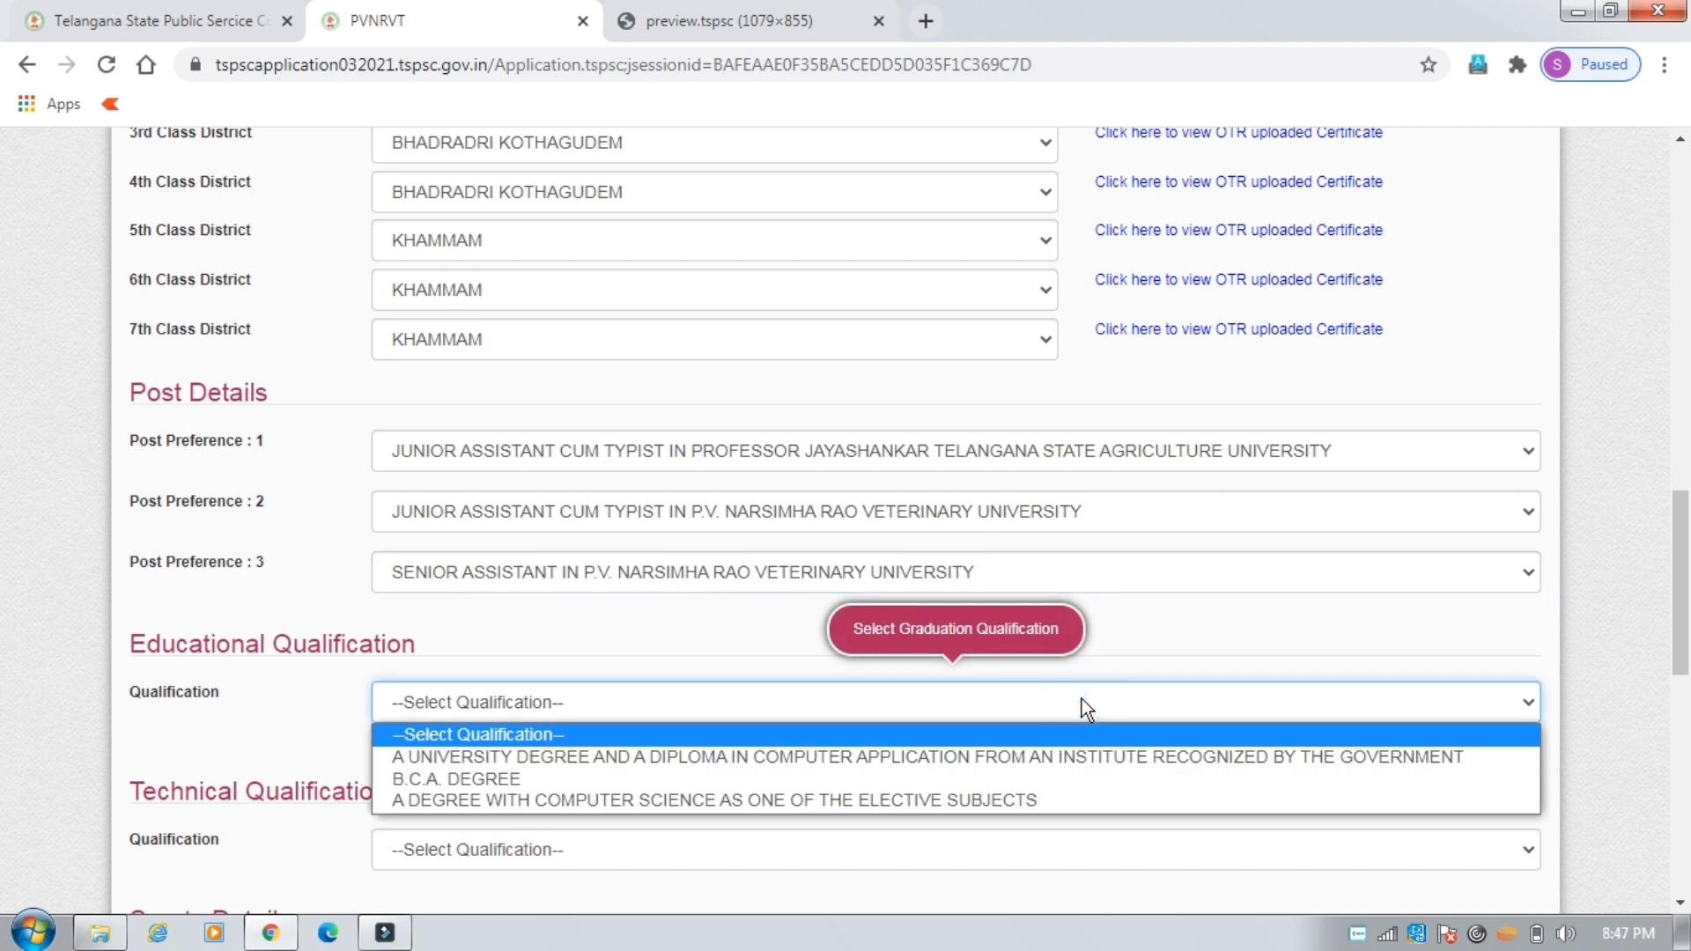
Choose the Computer Science degree qualification and select the graduation district.
click(985, 800)
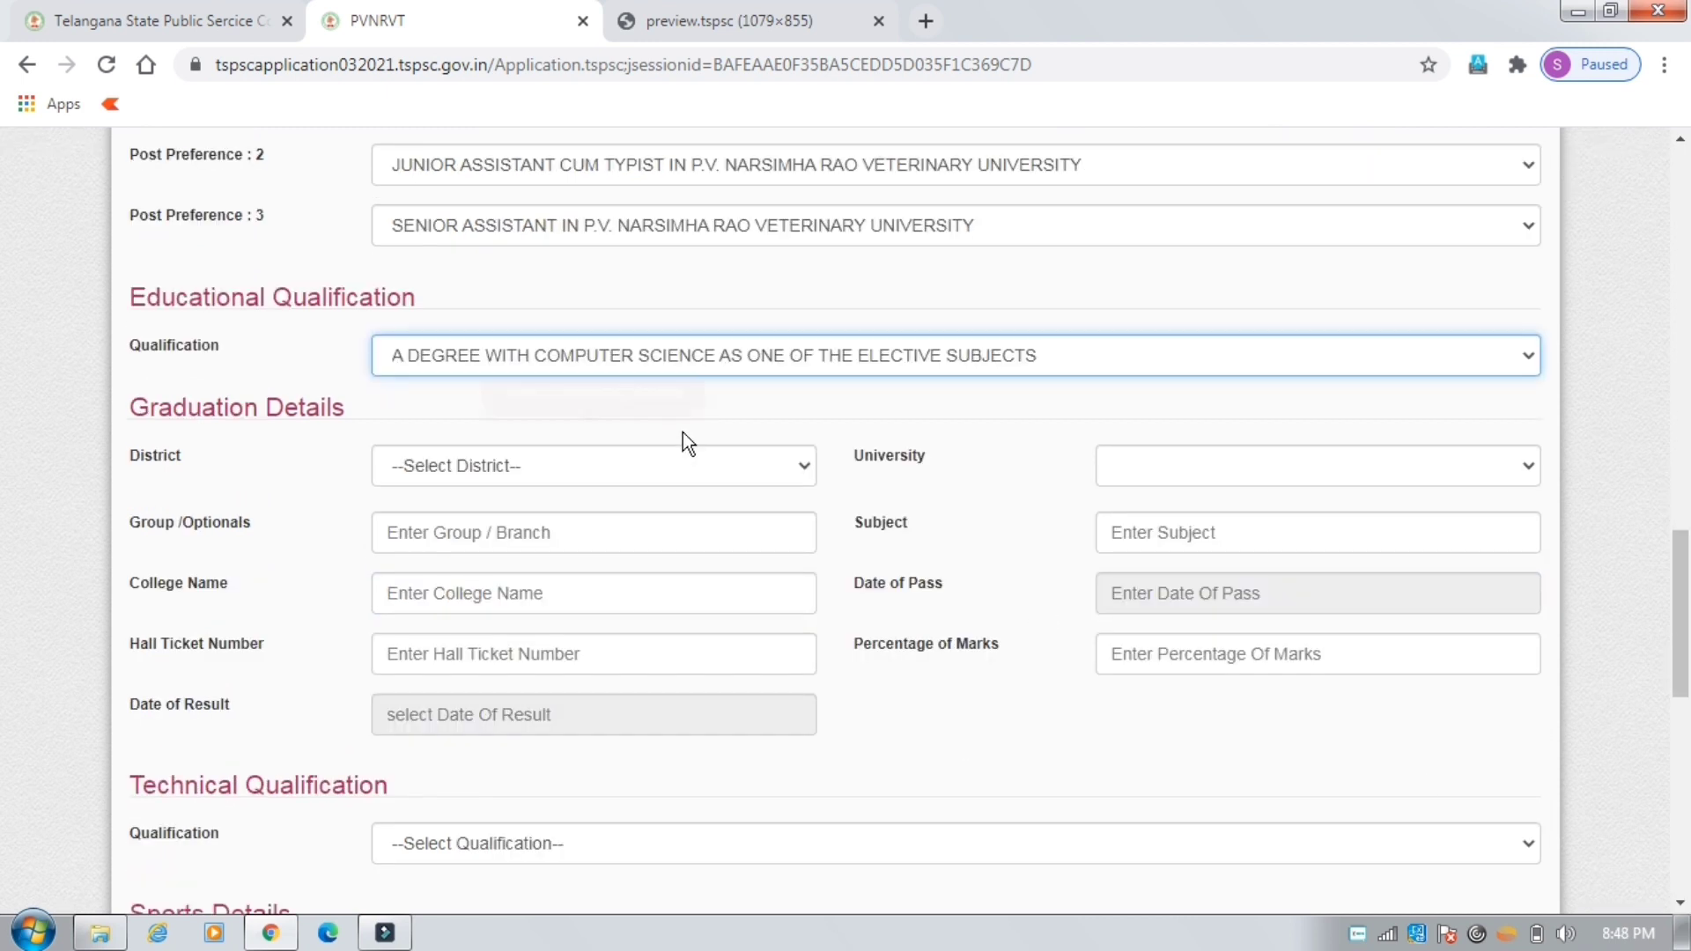
click(724, 482)
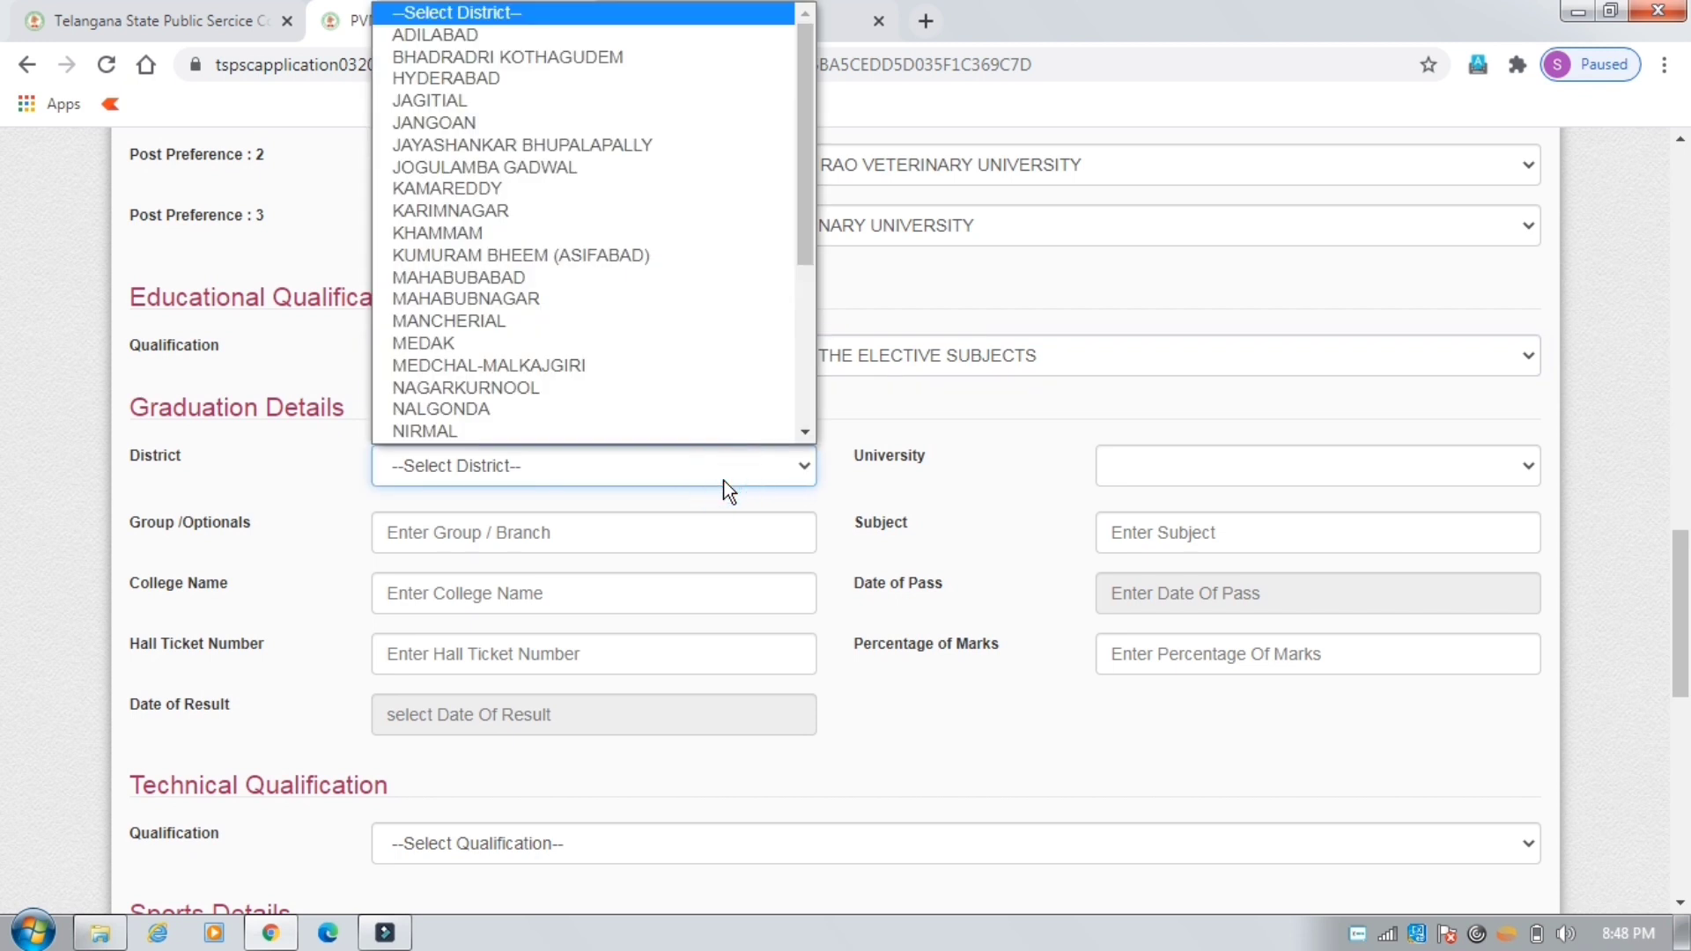
click(689, 232)
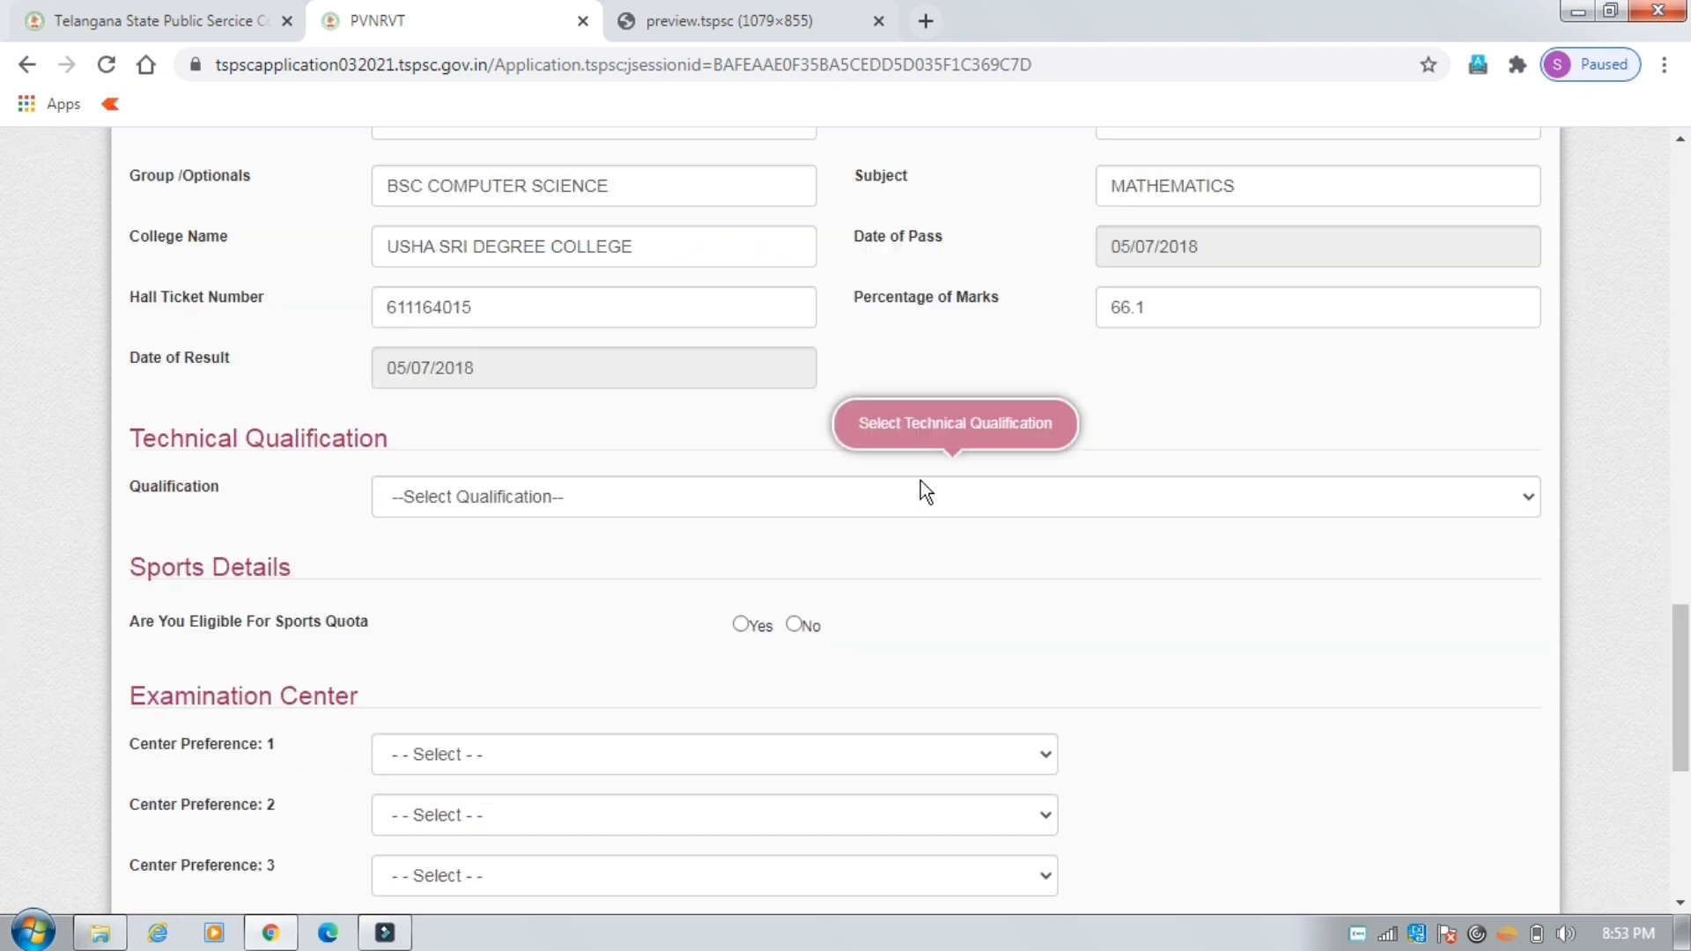
click(921, 489)
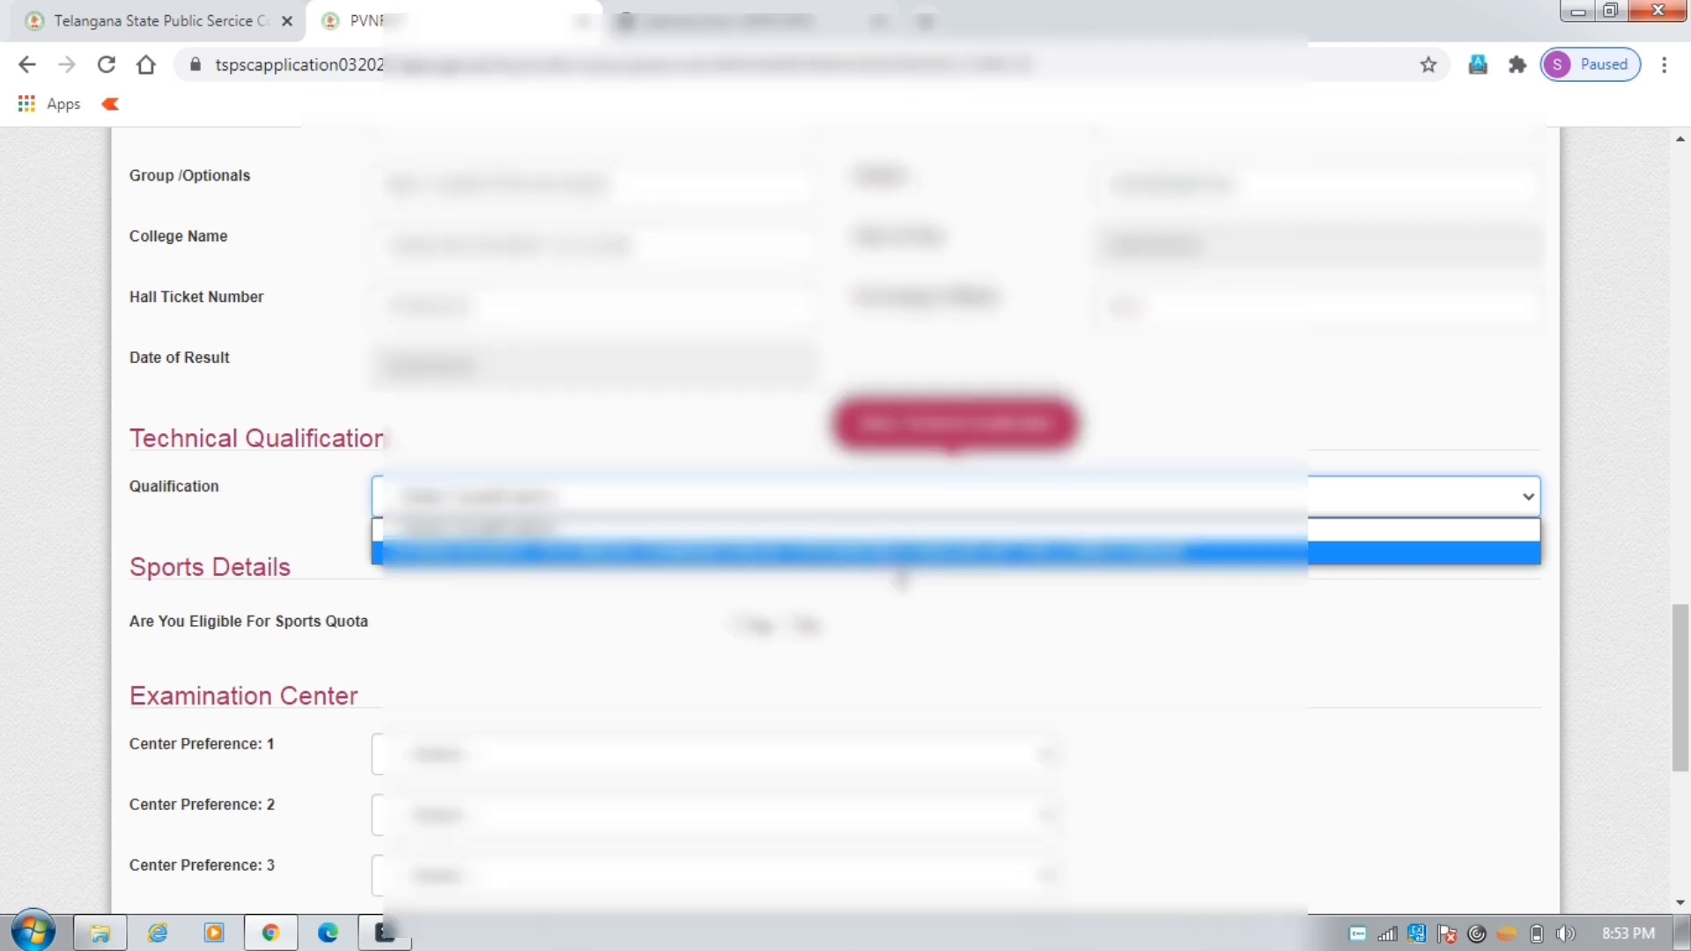
Select the typewriting English lower grade qualification and start the certificate upload.
click(898, 555)
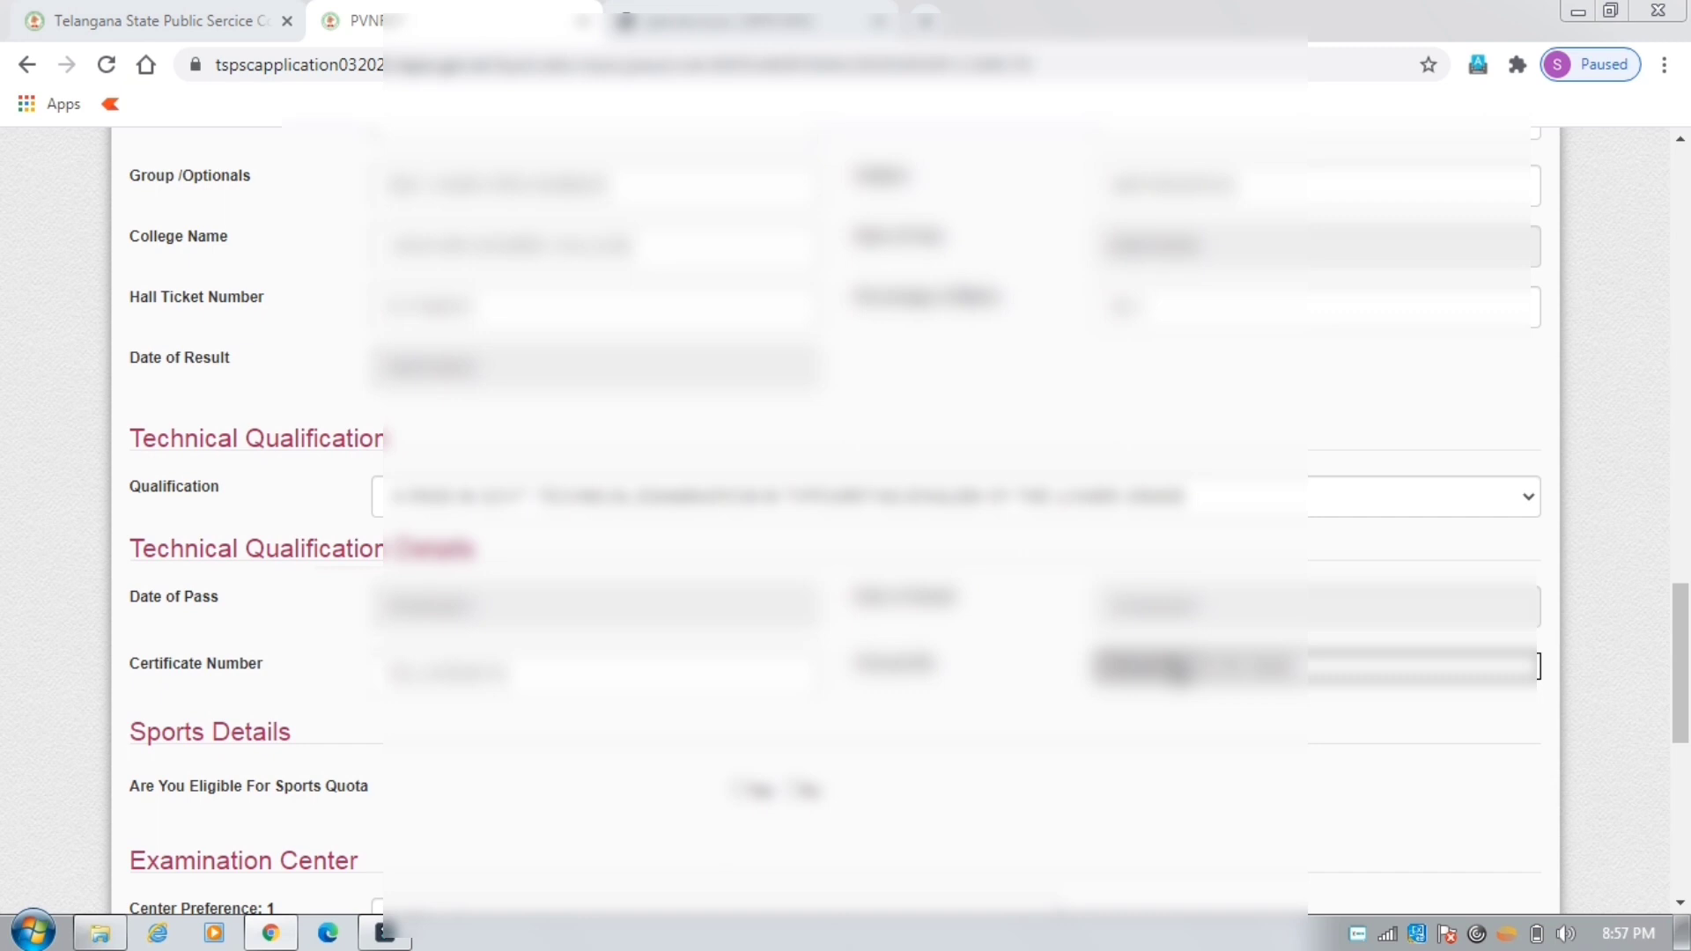
click(1181, 671)
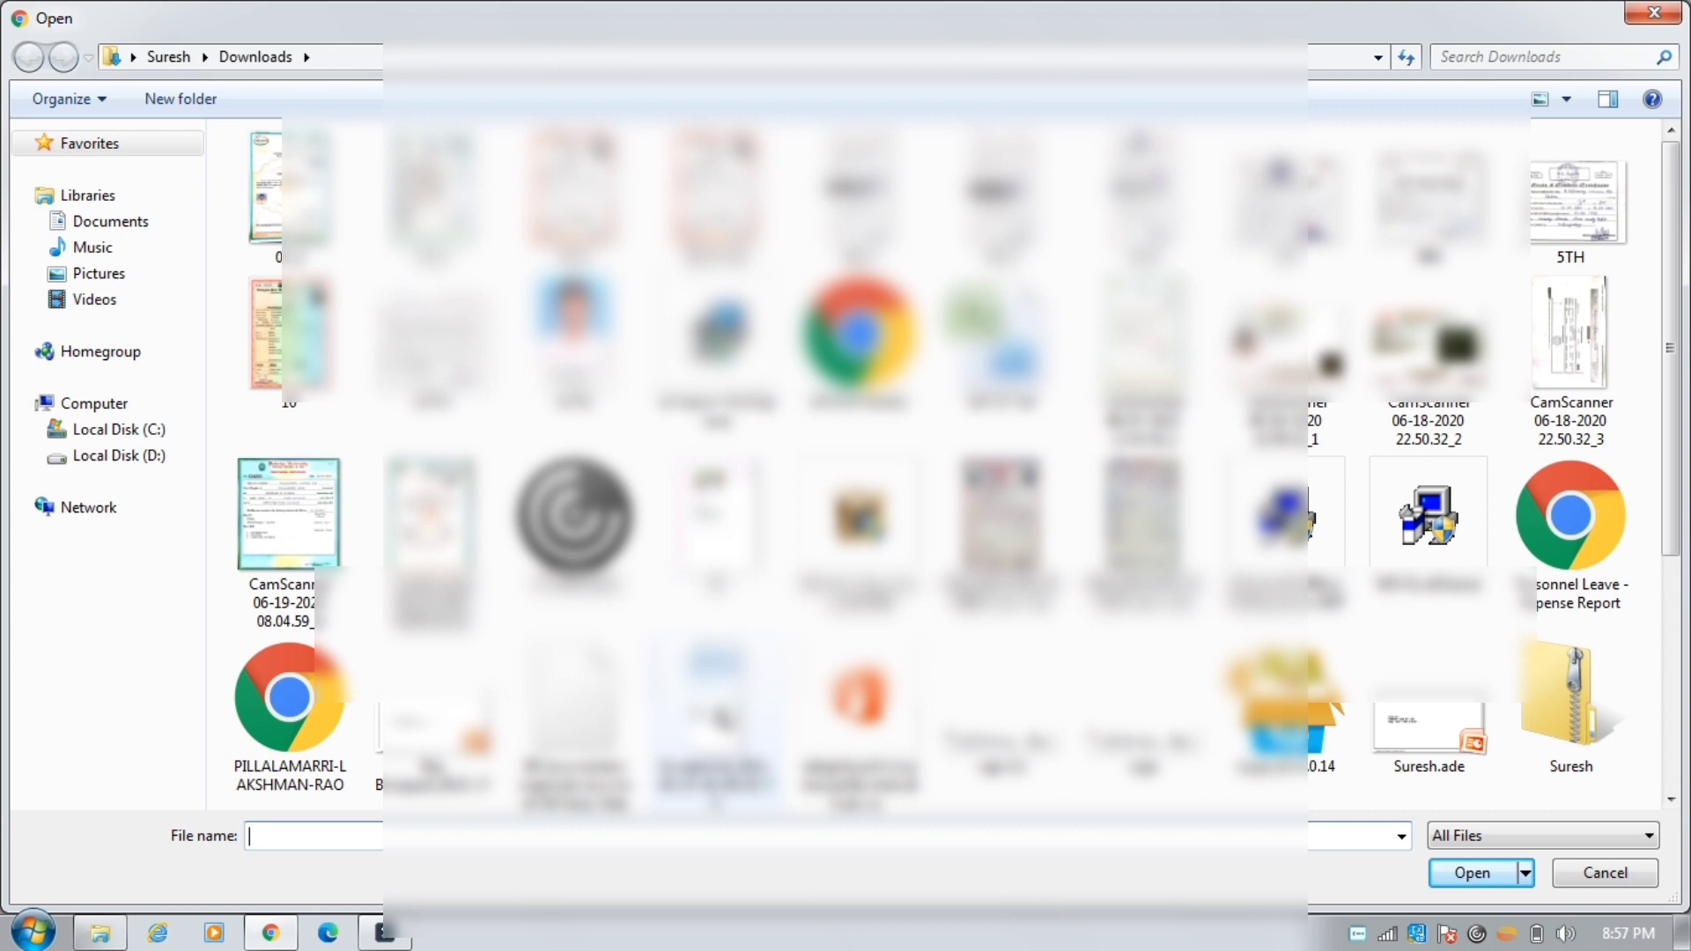
Attach the screenshot image from Downloads as the certificate and answer No to sports quota.
click(715, 704)
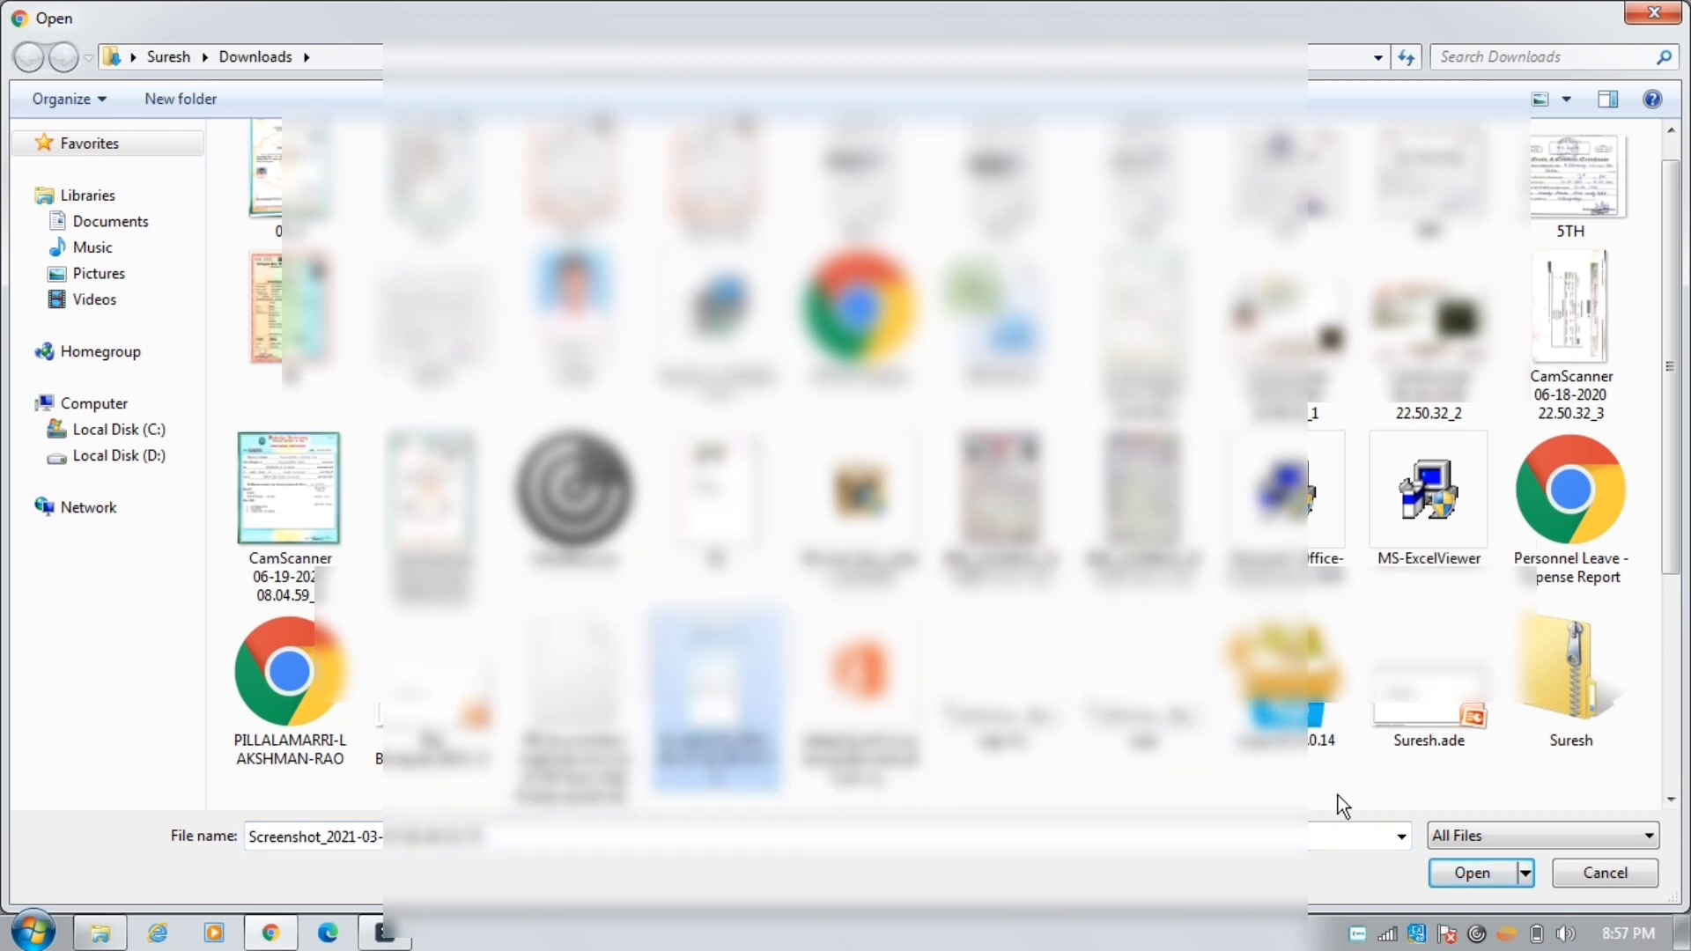
click(1495, 882)
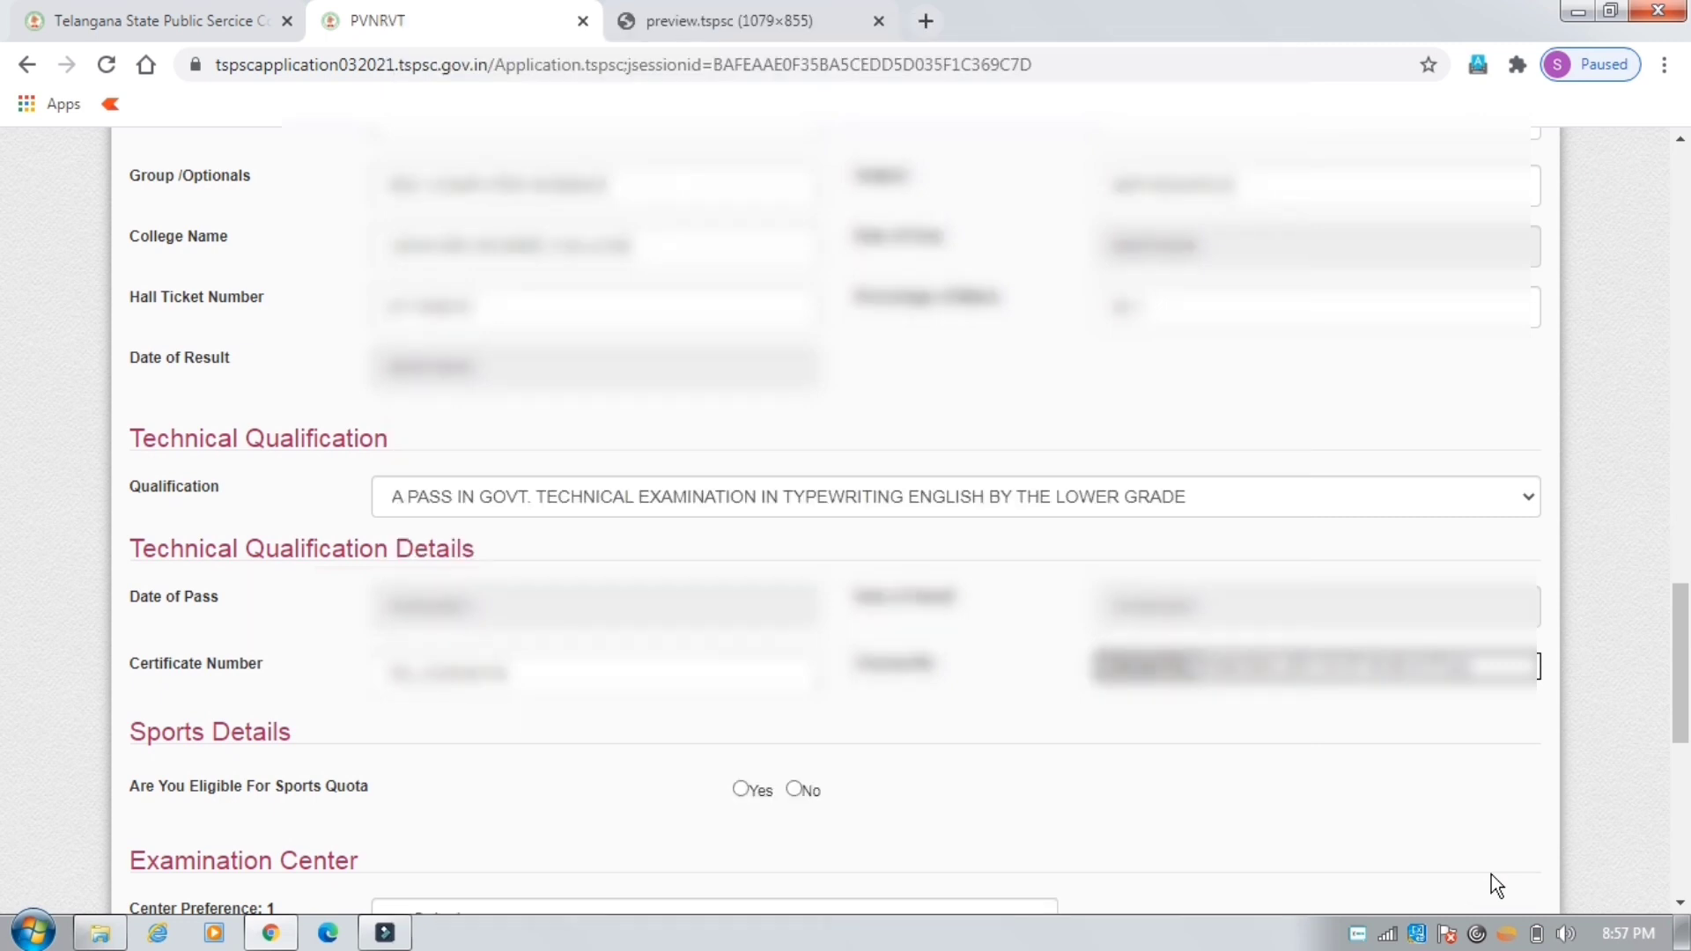
click(794, 790)
scroll(793, 789, down, 6)
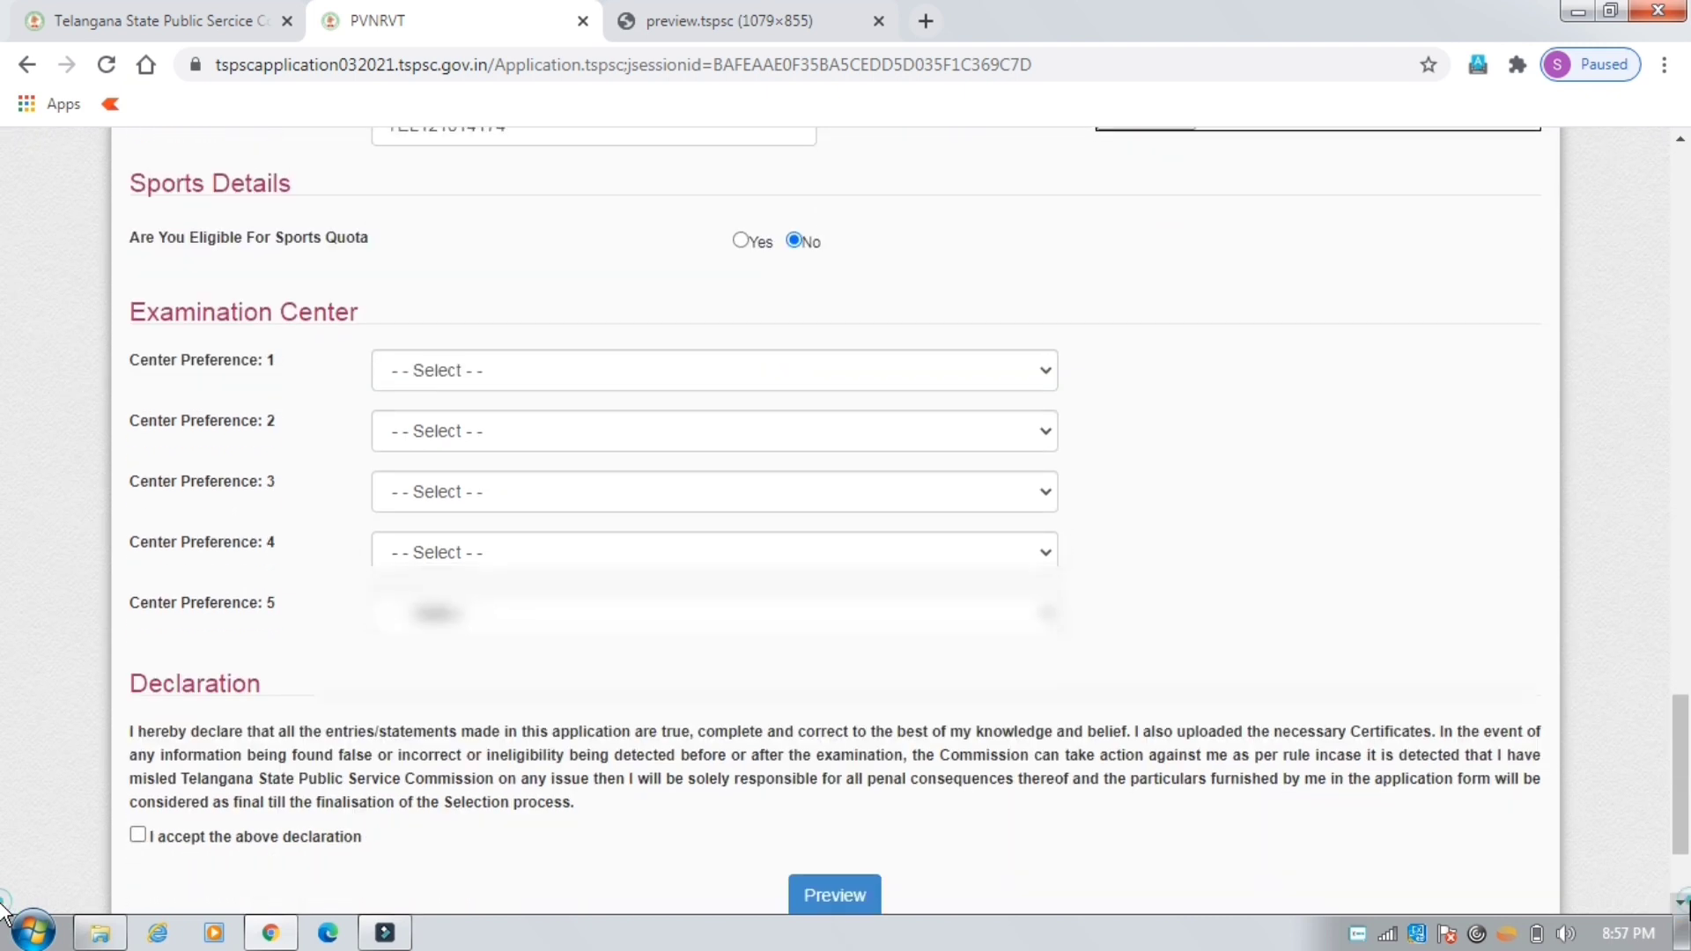
Set exam centre preferences 1–5 to Khammam, Hyderabad, Warangal, Karimnagar and RangaReddy.
scroll(1031, 479, down, 1)
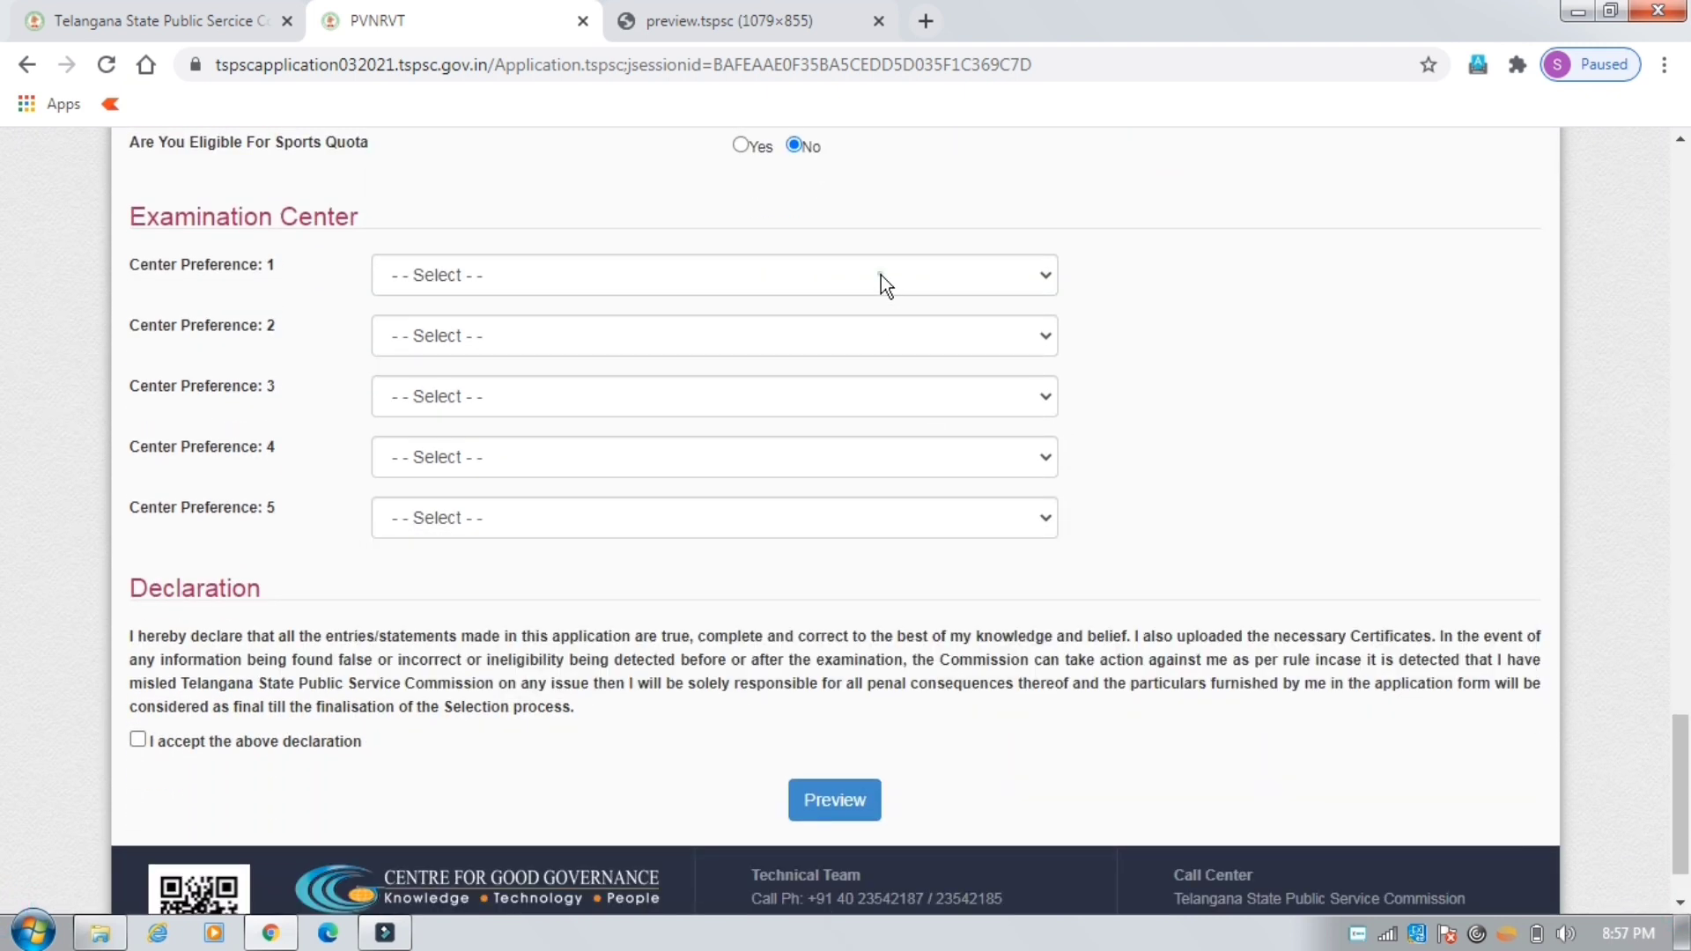
click(886, 285)
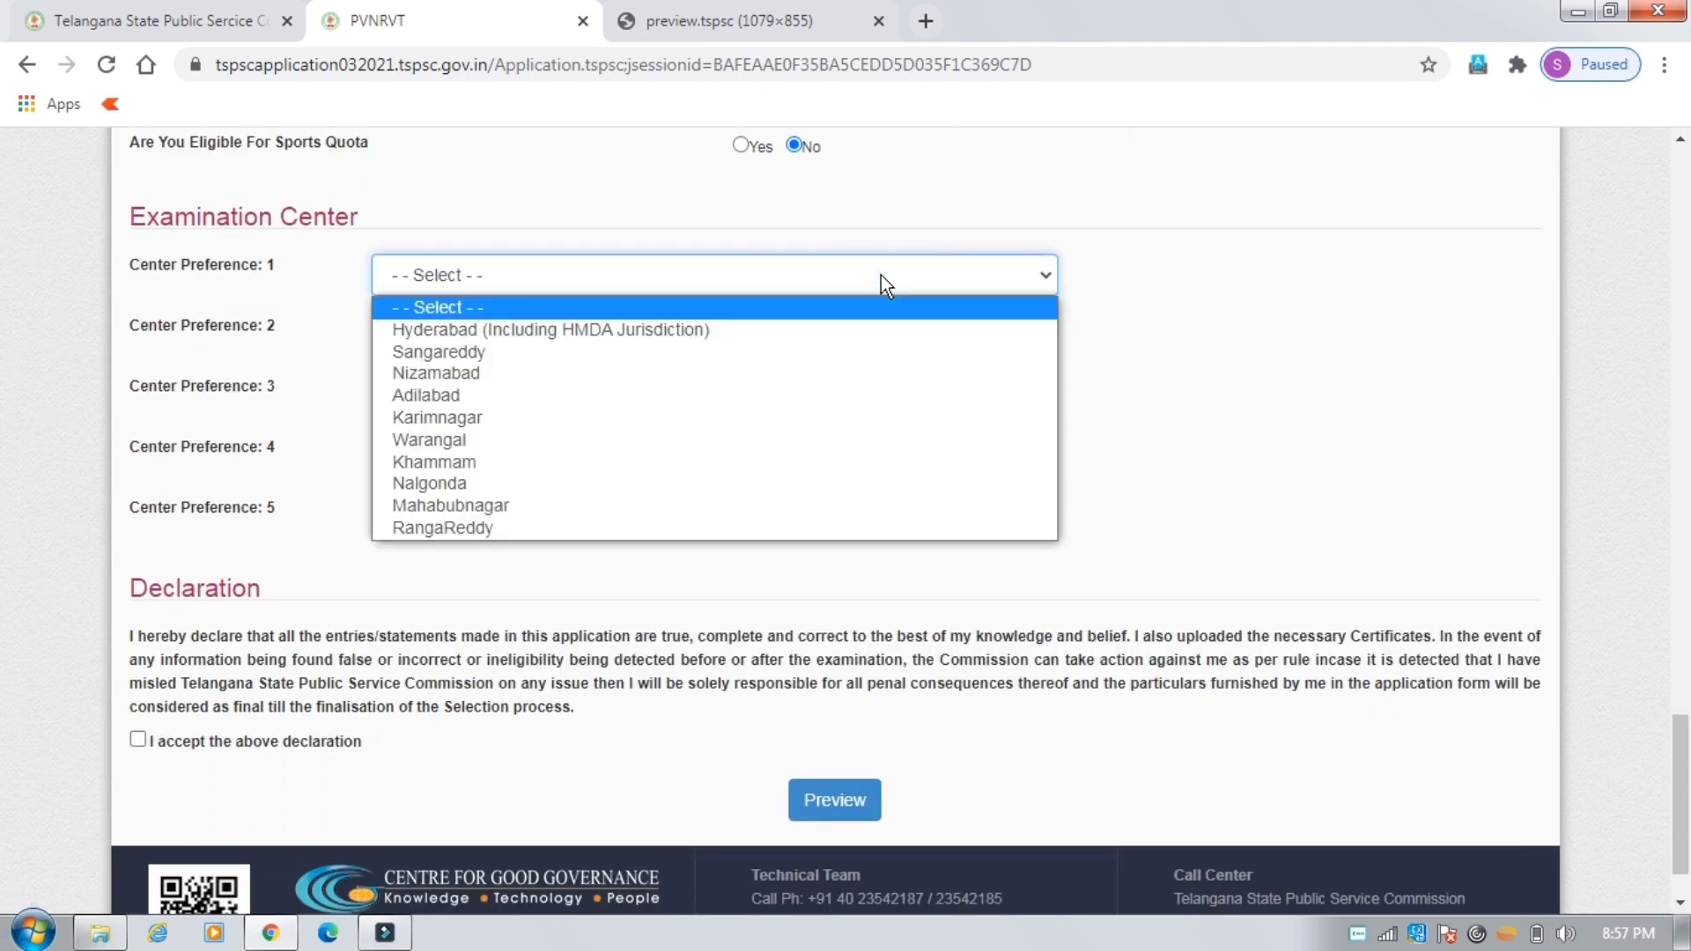
click(569, 463)
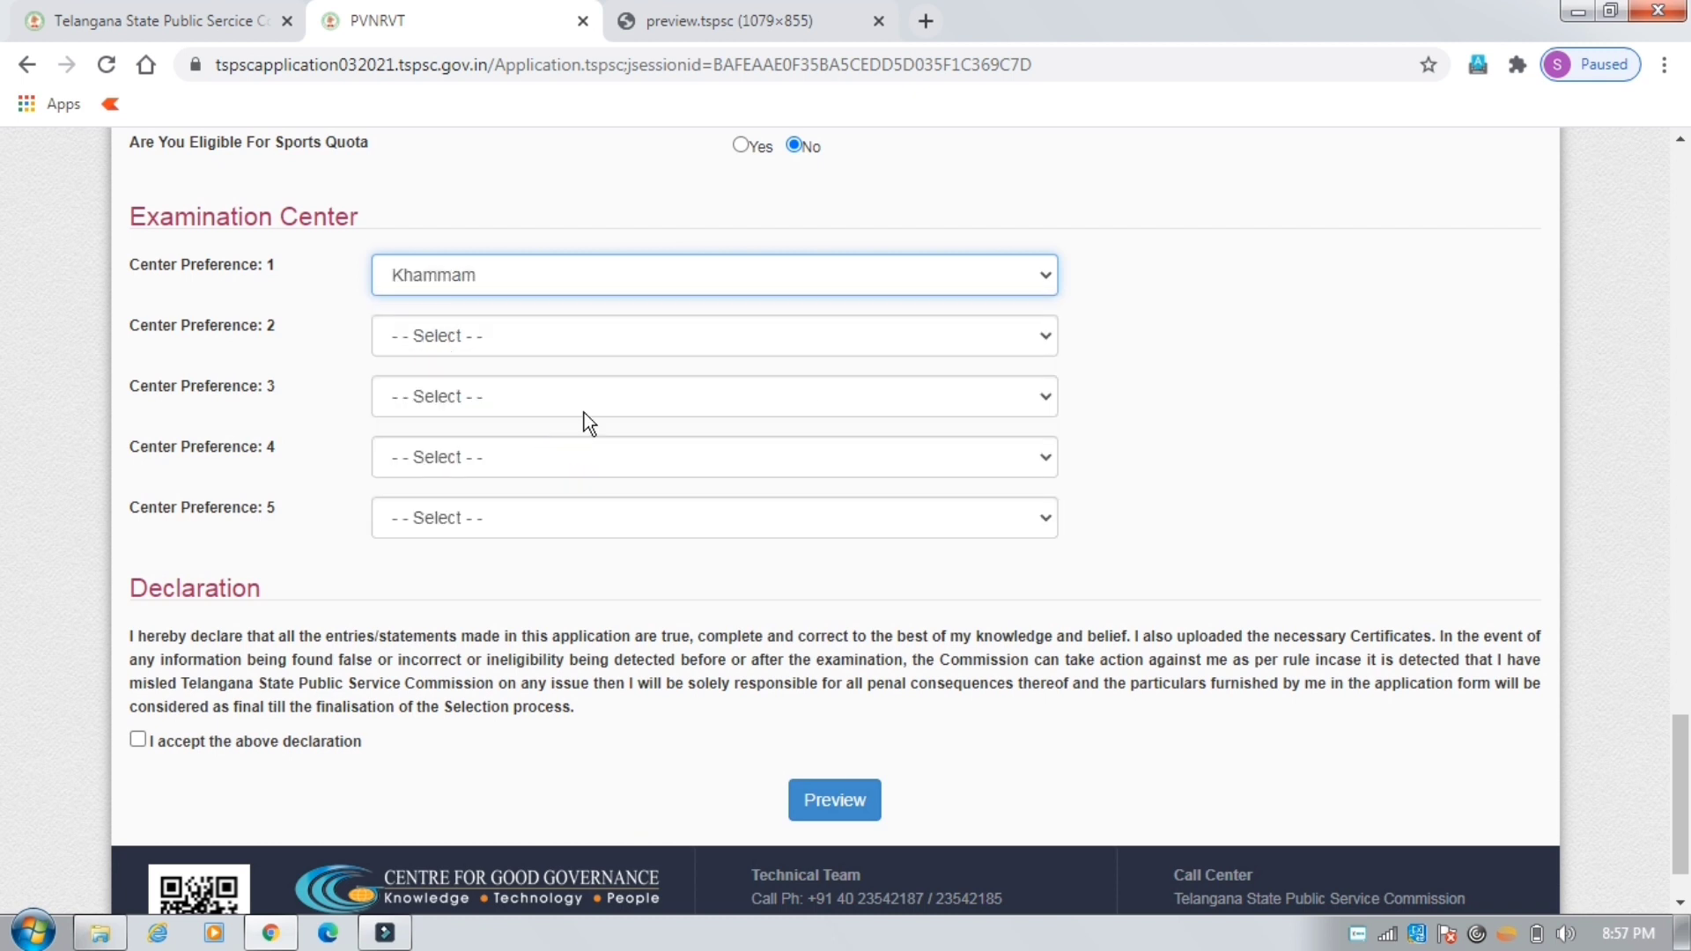
click(584, 331)
click(588, 389)
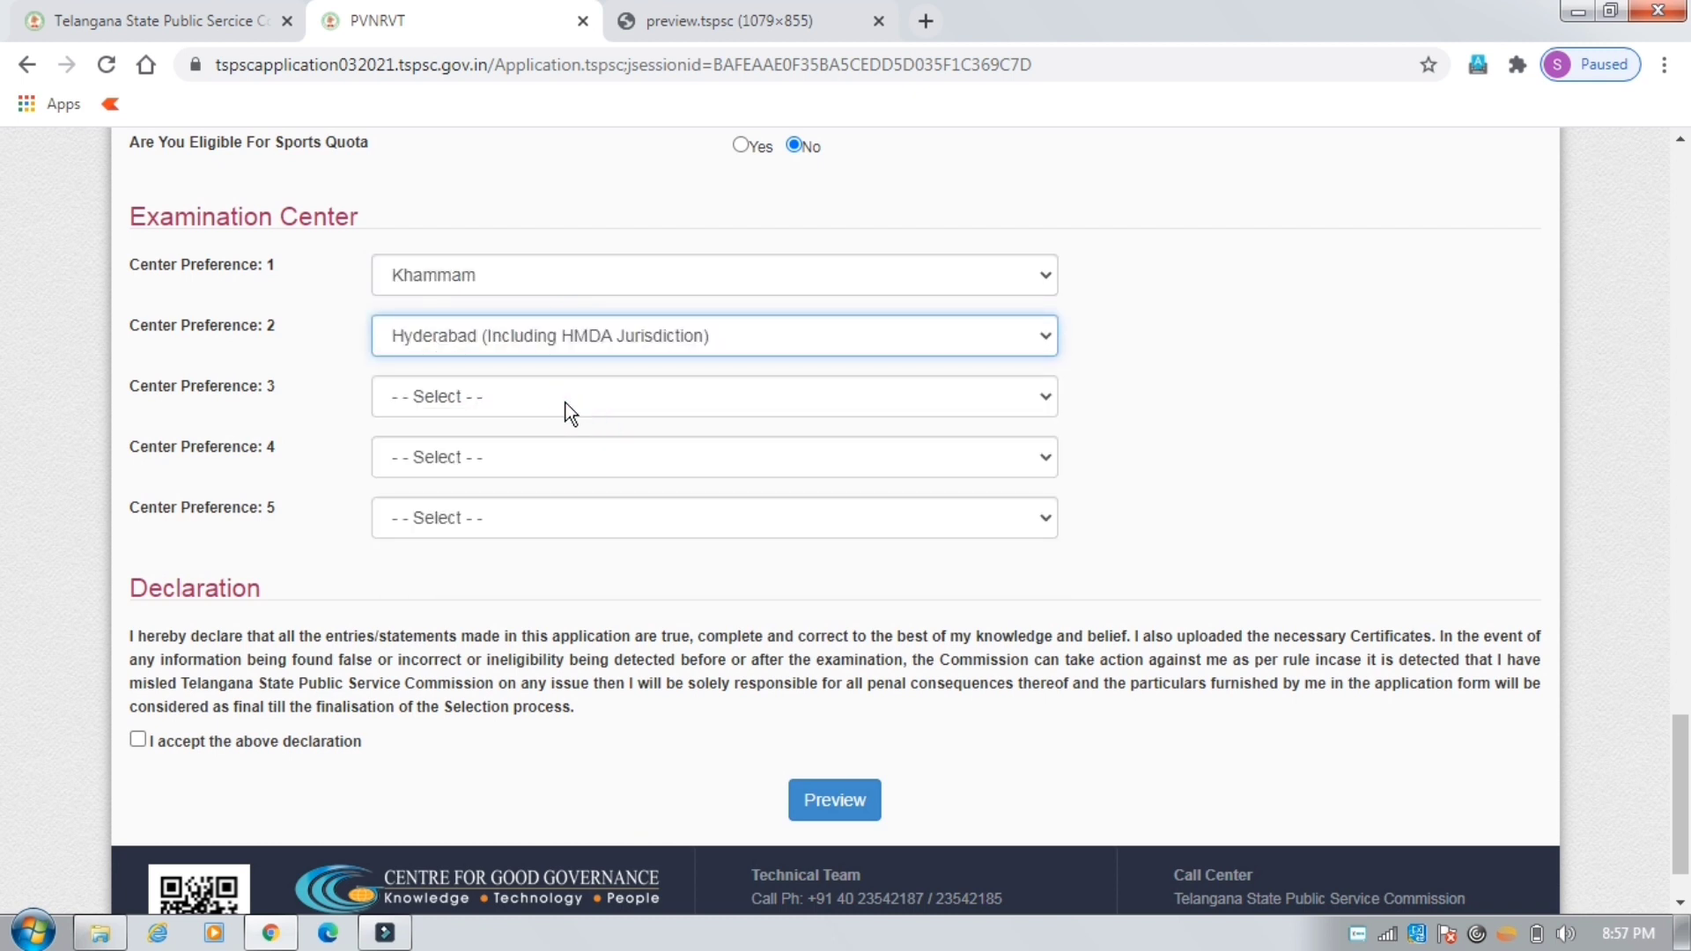
click(562, 403)
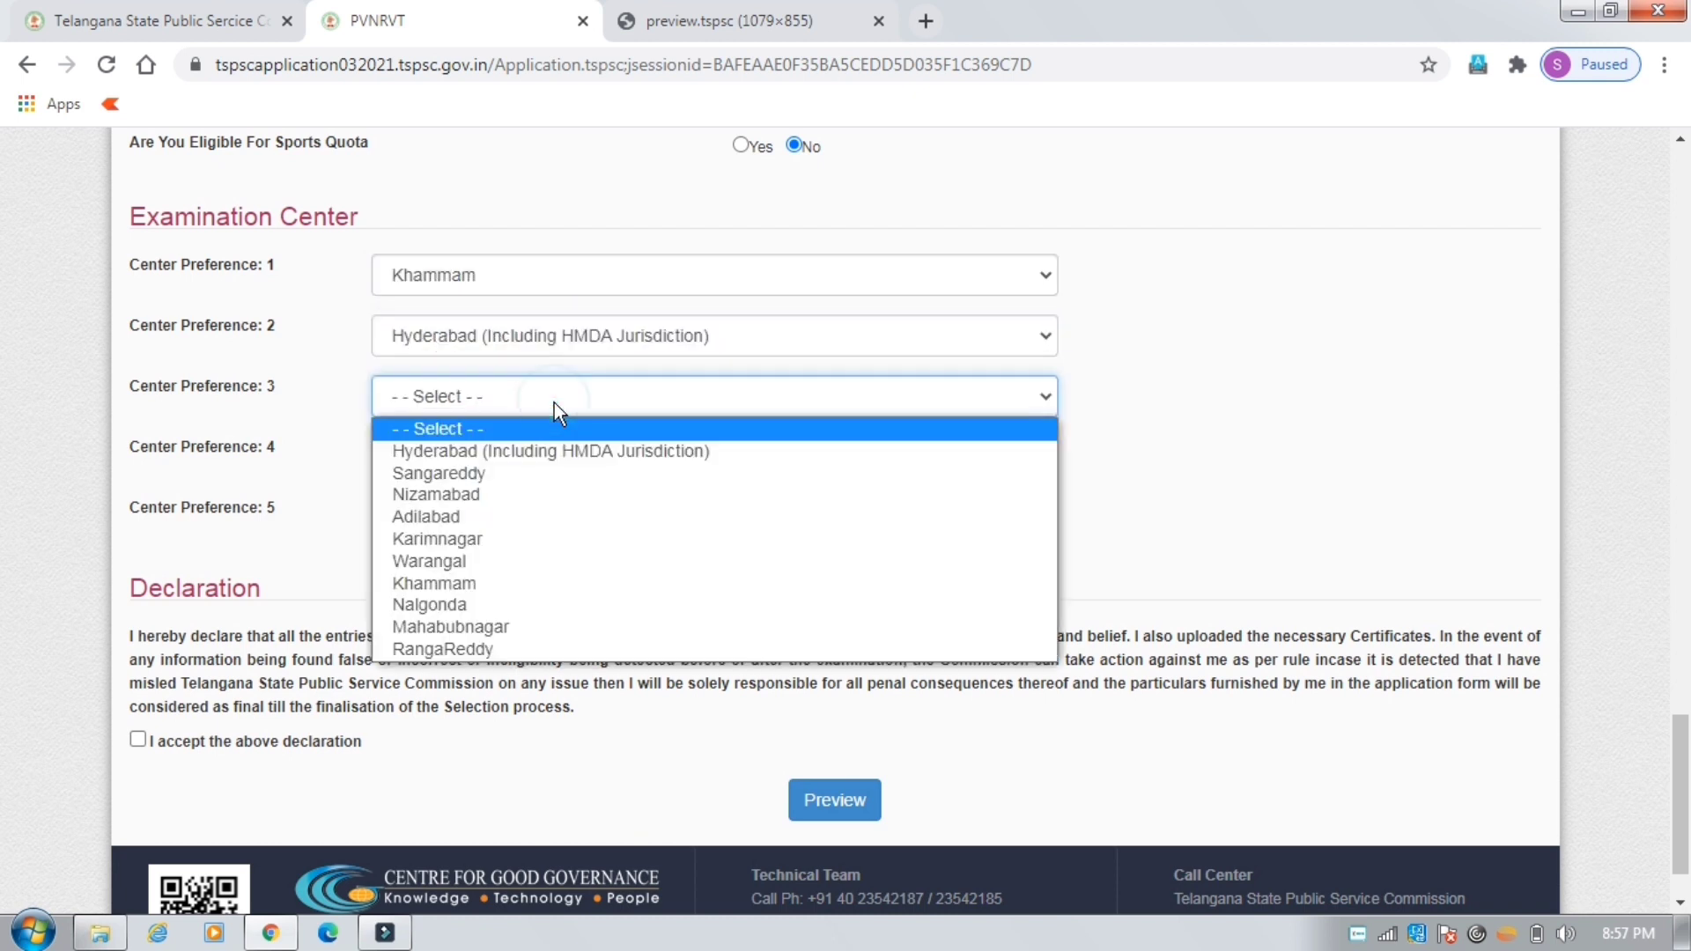
click(534, 562)
click(534, 458)
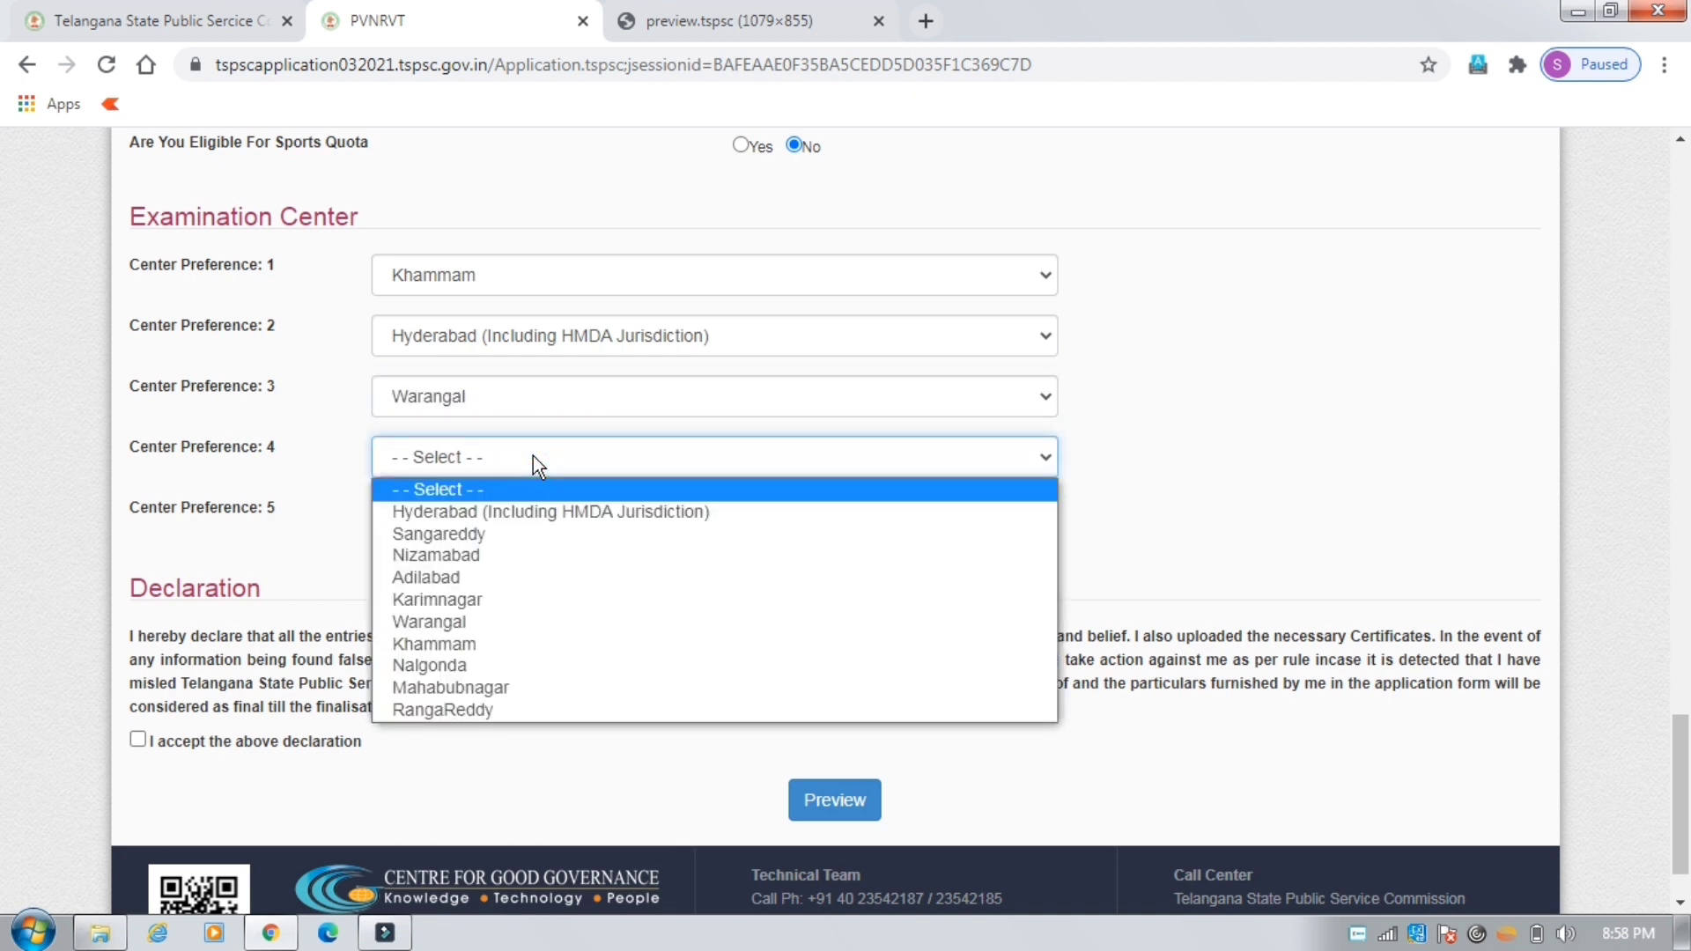
click(548, 599)
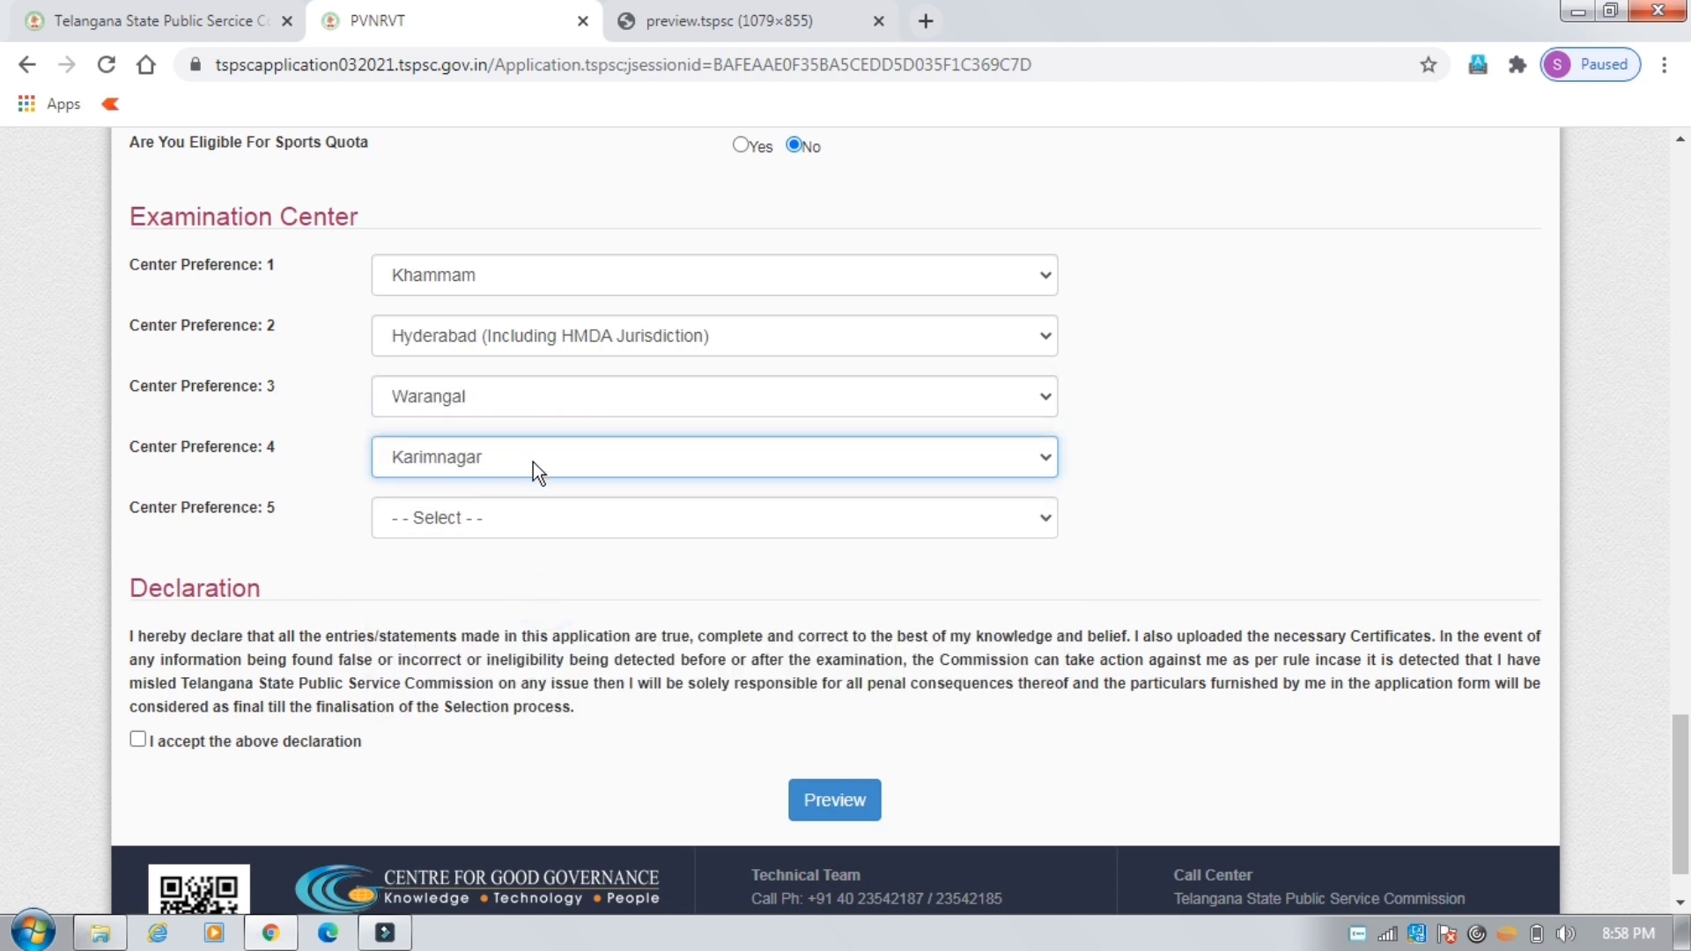
click(523, 521)
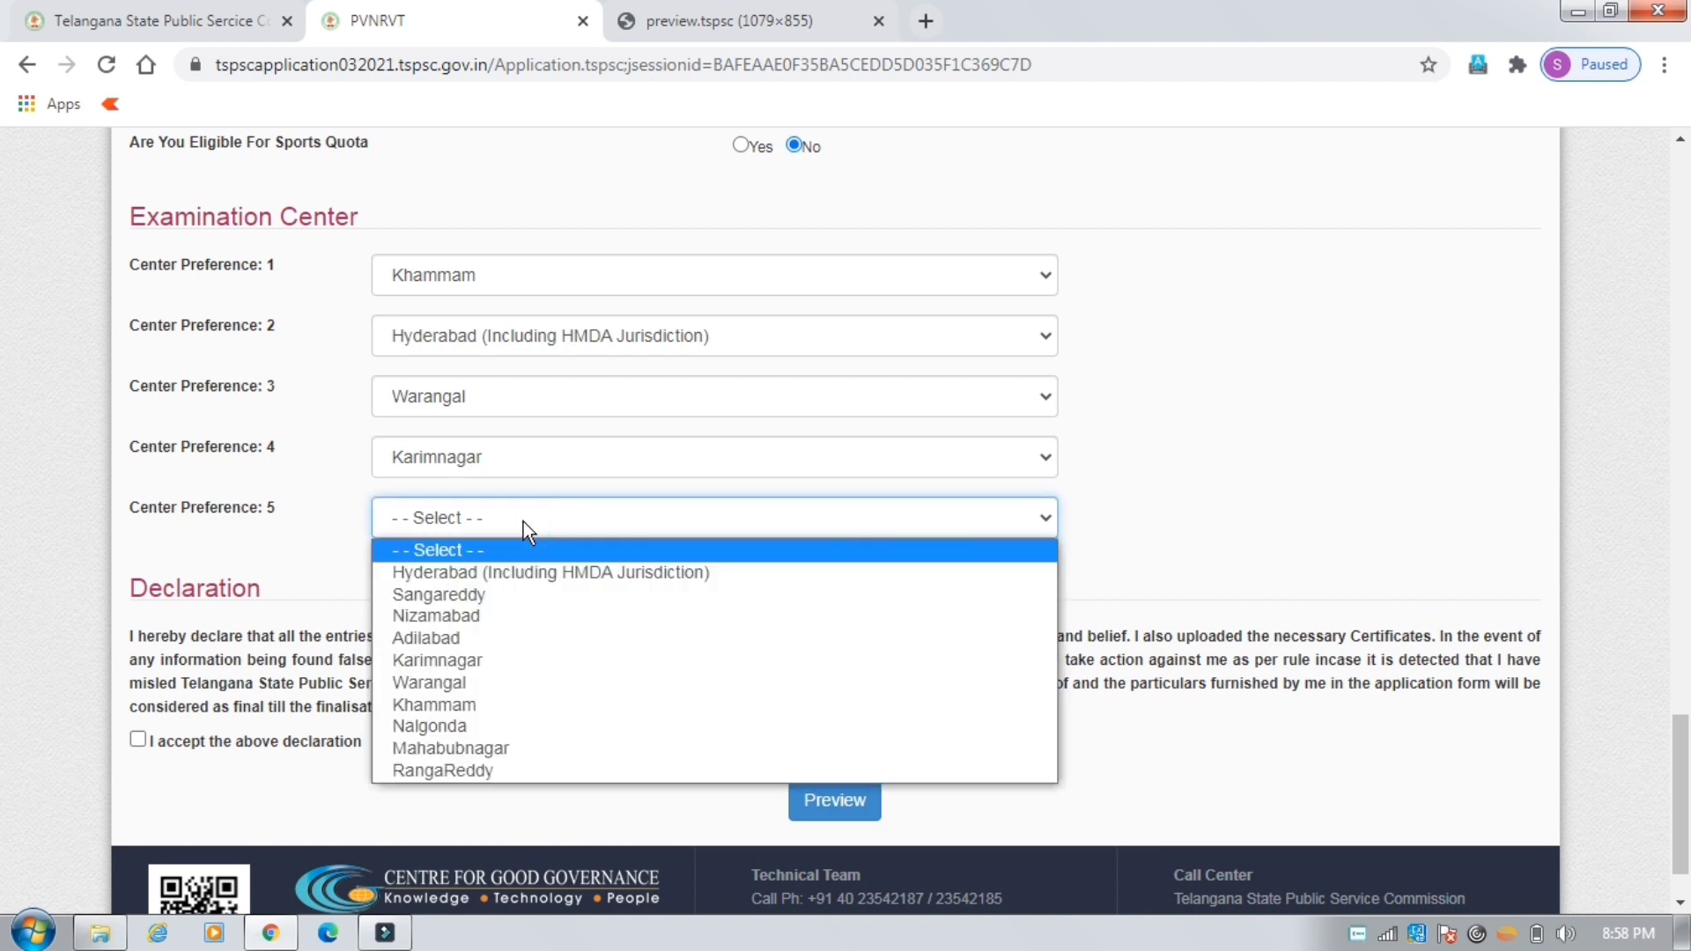
click(488, 774)
Confirm Warangal as third centre and accept the declaration.
click(575, 395)
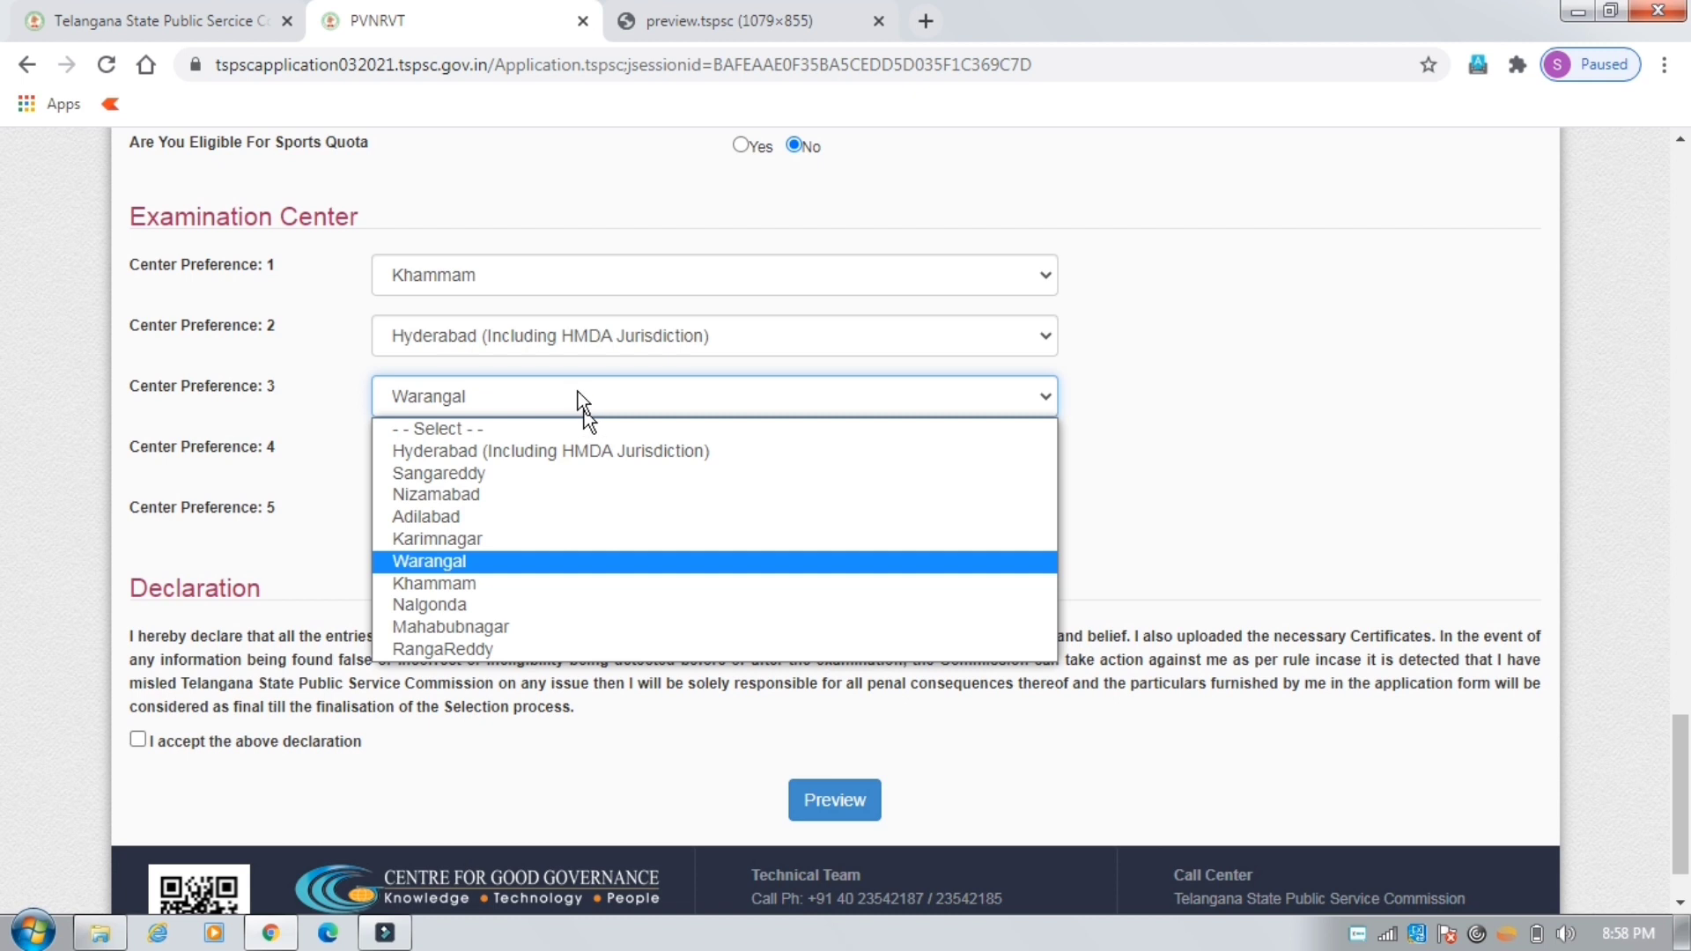
click(593, 558)
click(137, 739)
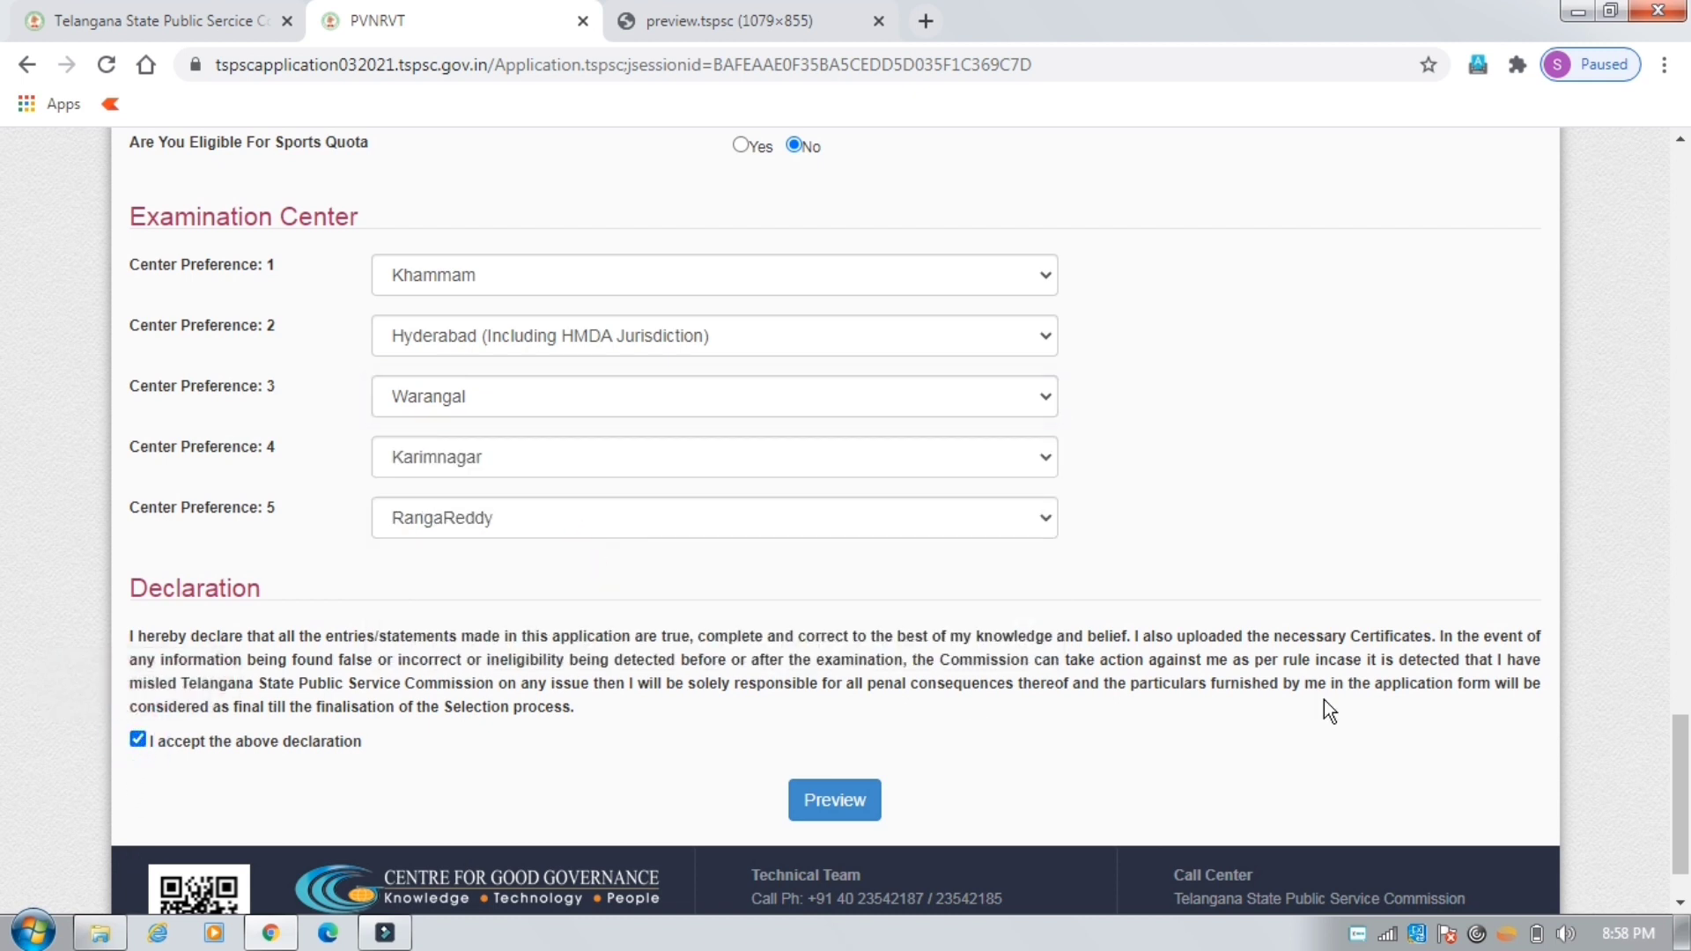
scroll(1057, 708, down, 1)
Preview the application, enter the verification code, submit, and choose Pay With BillDesk.
click(819, 714)
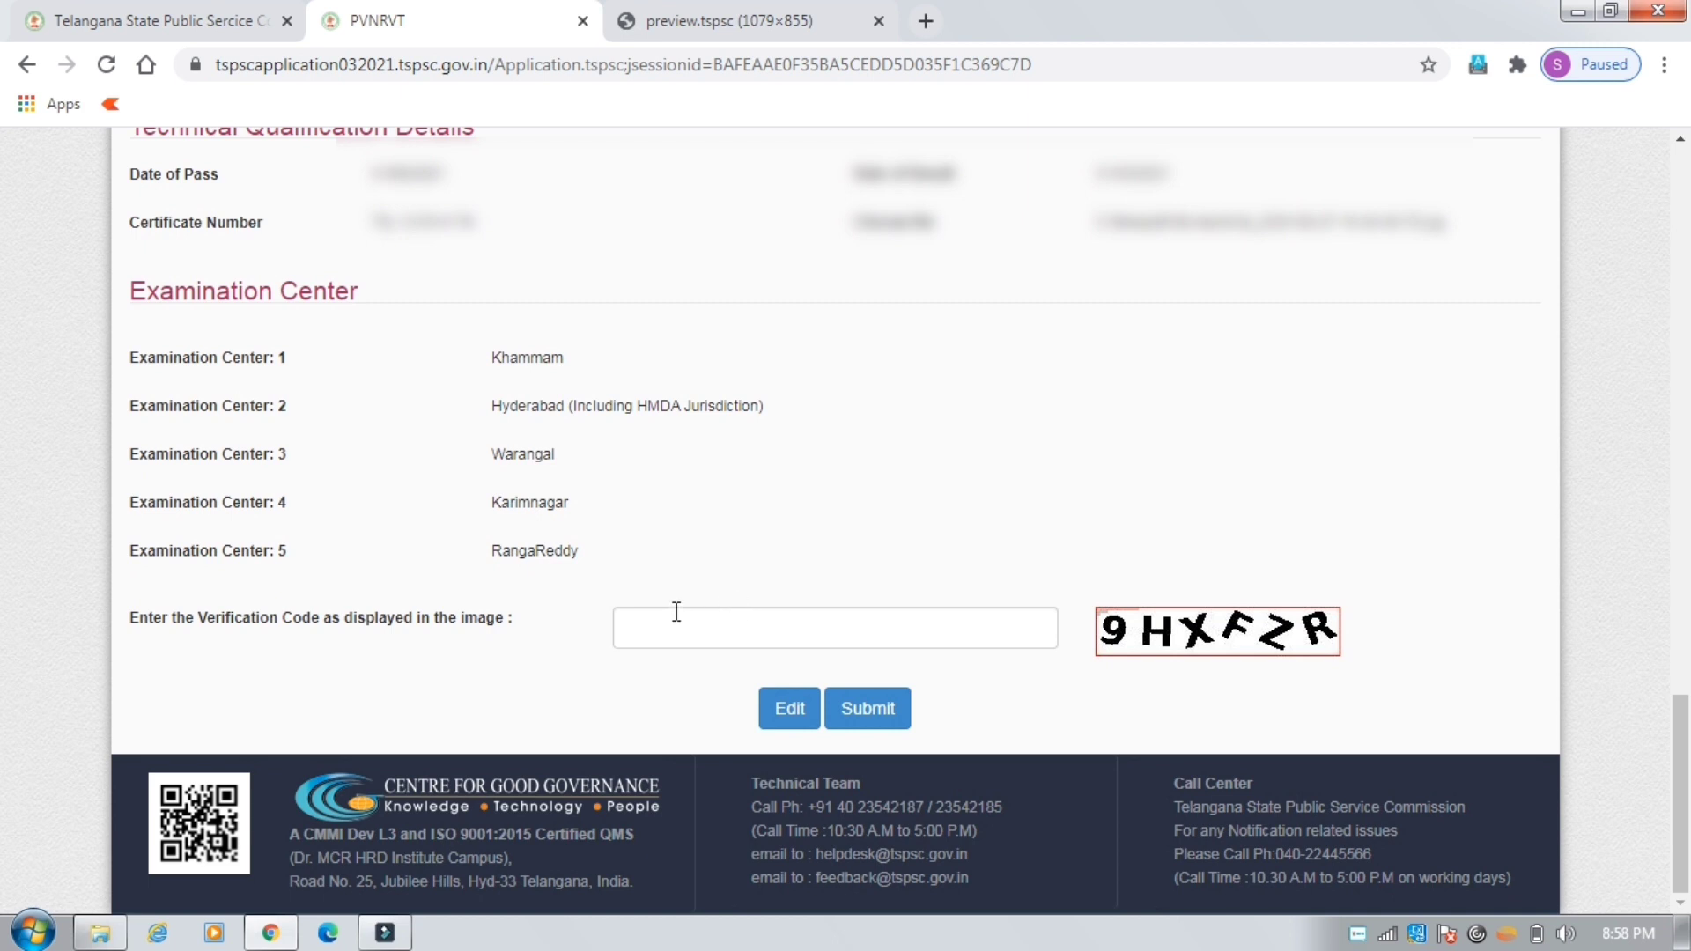
click(676, 627)
click(865, 710)
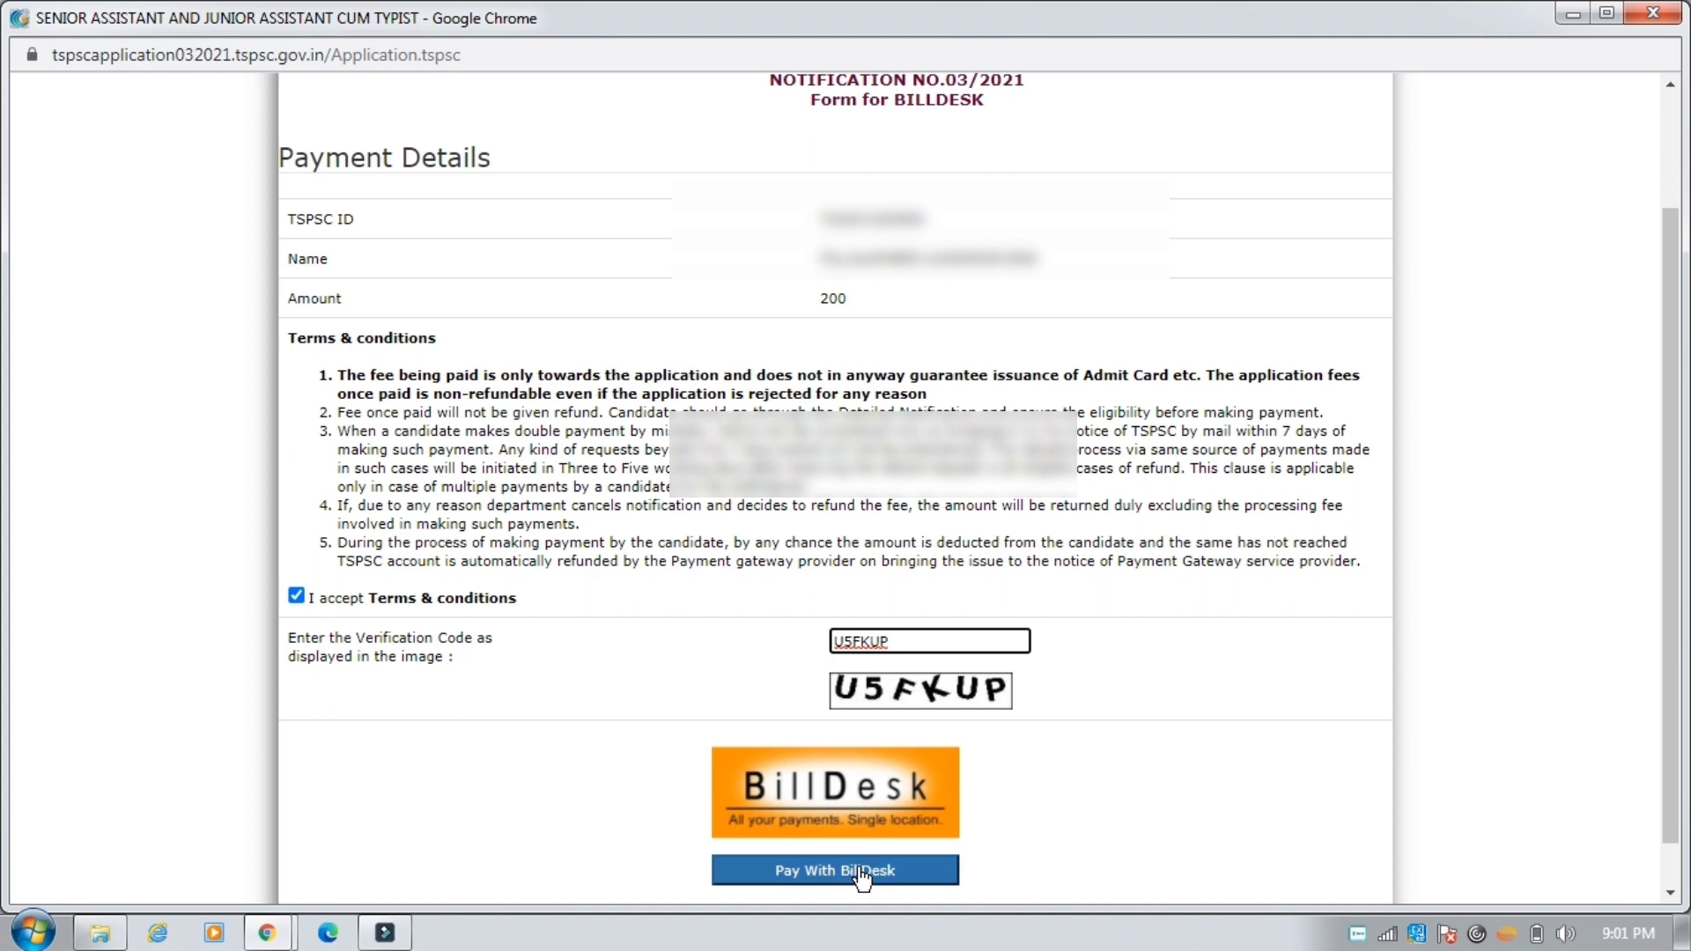
click(859, 872)
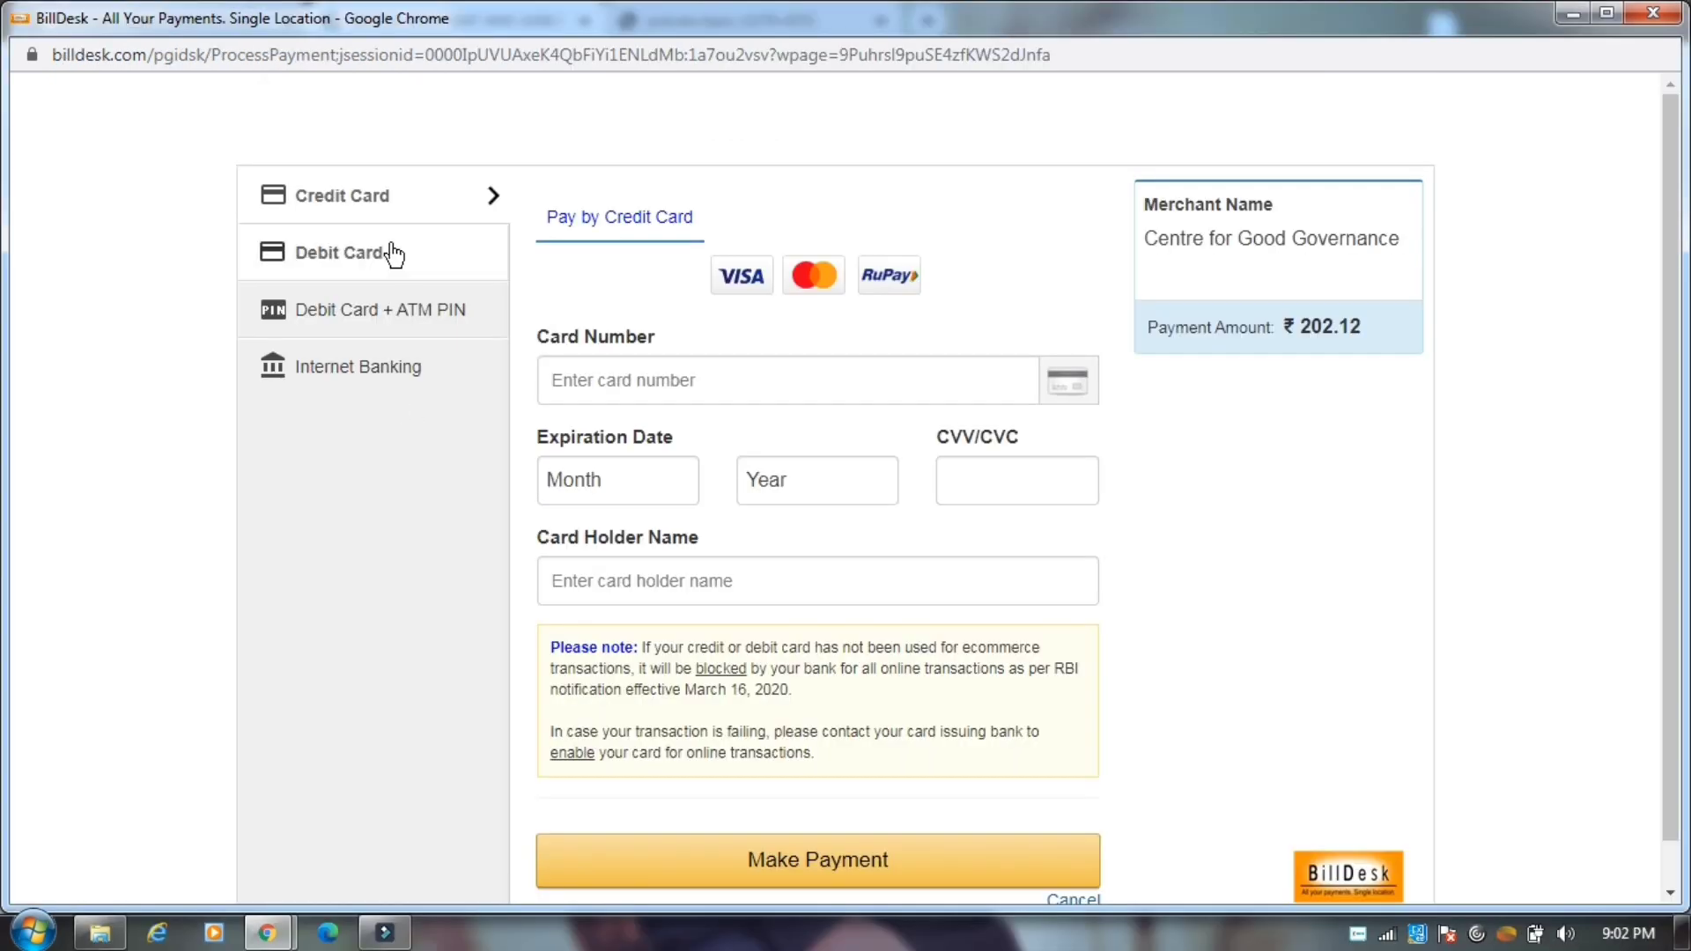
Pay the ₹202.12 fee by debit card and confirm with the SBI one-time password.
click(391, 248)
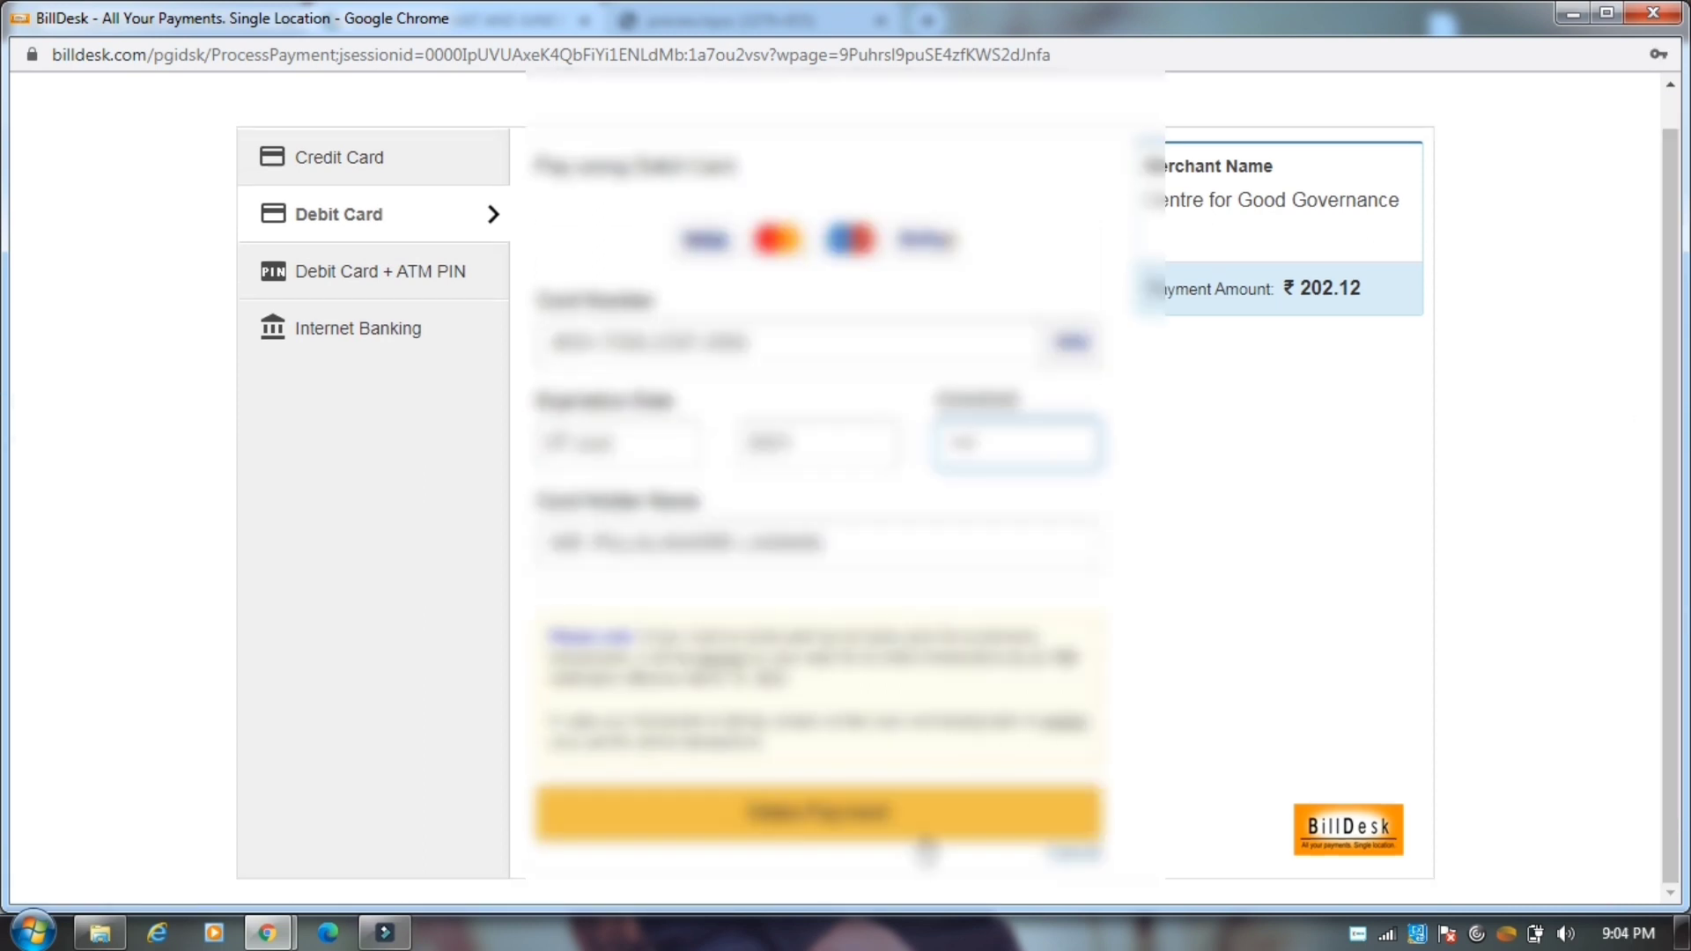
click(937, 818)
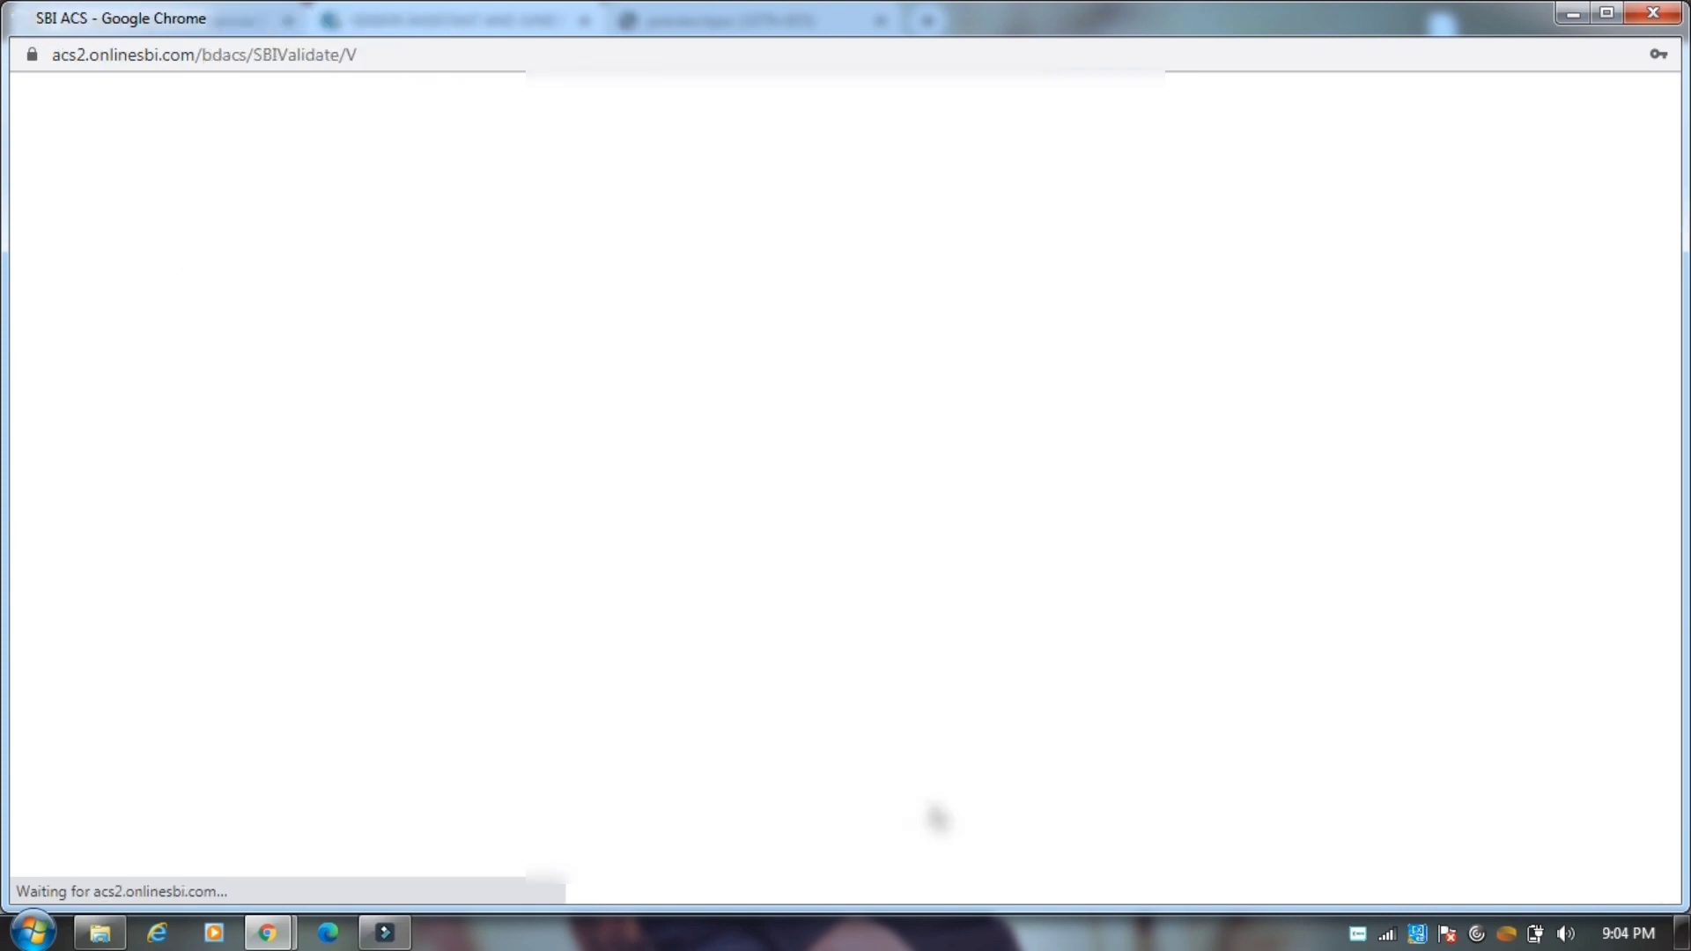
click(766, 484)
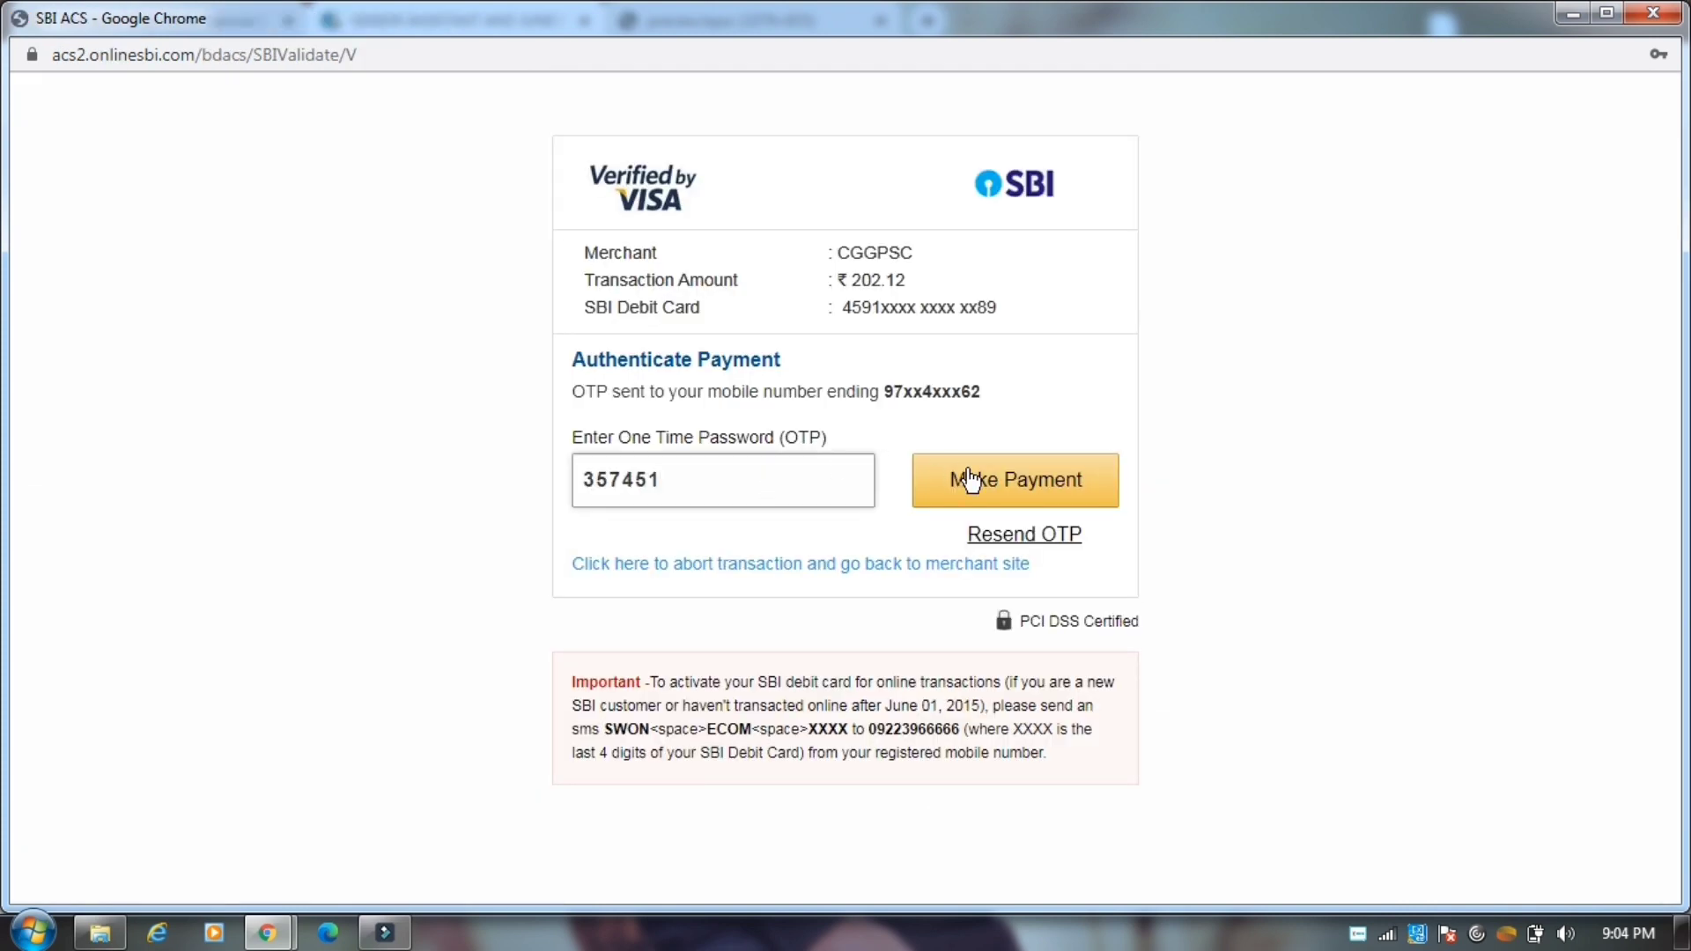
click(1008, 491)
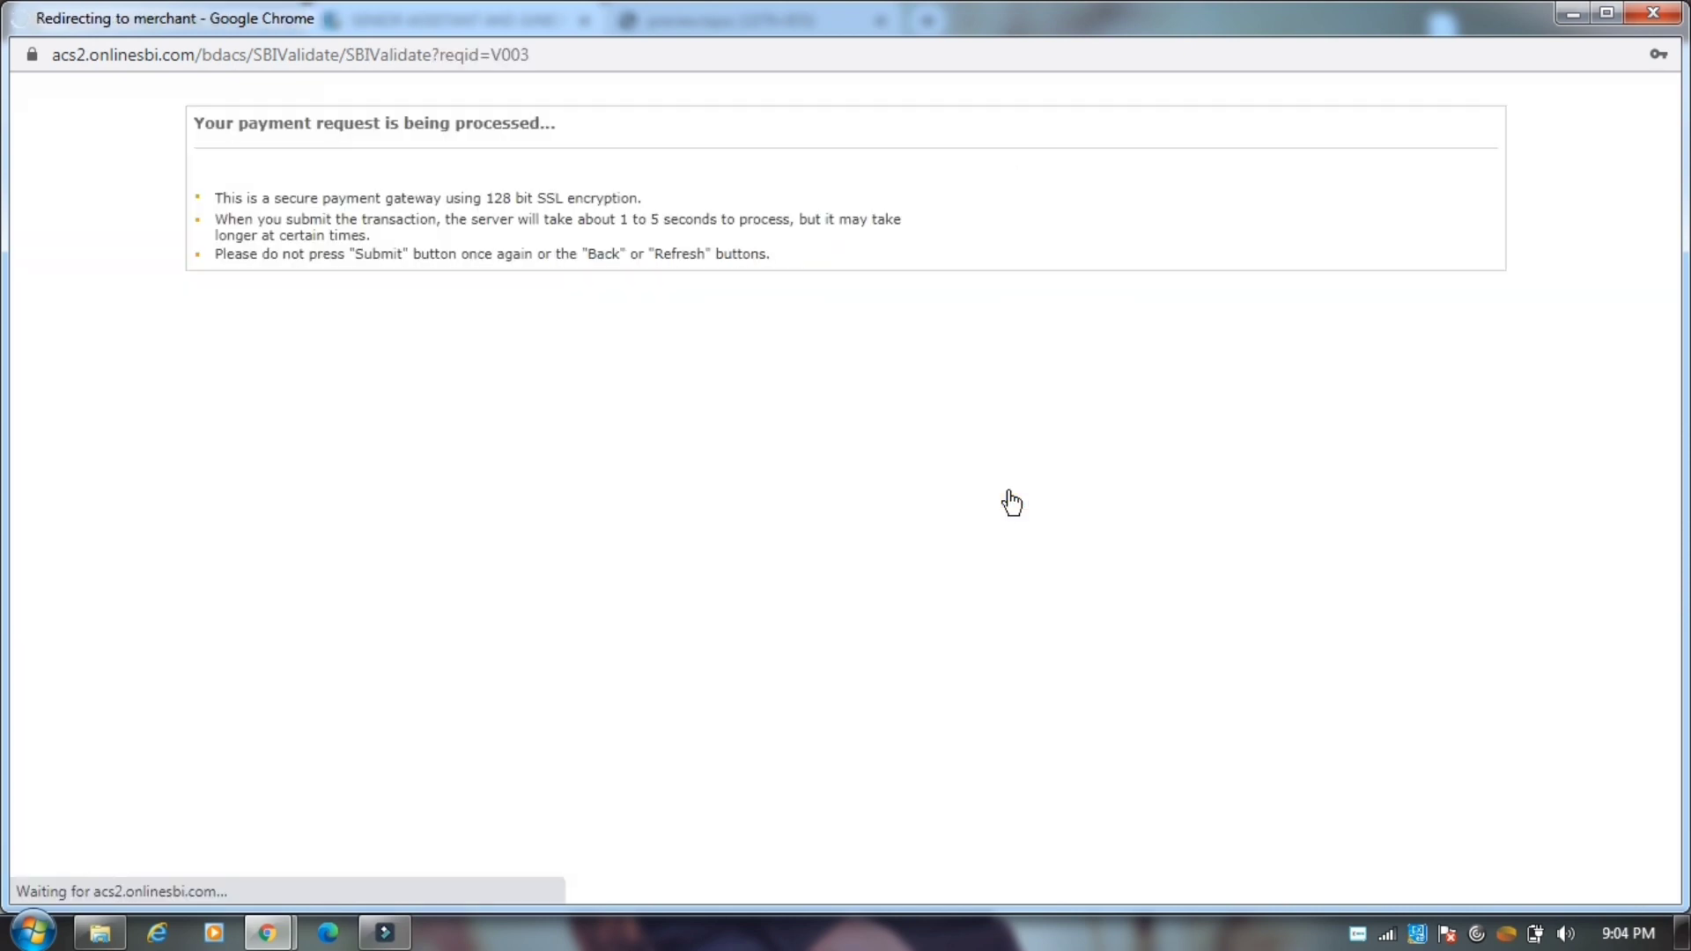